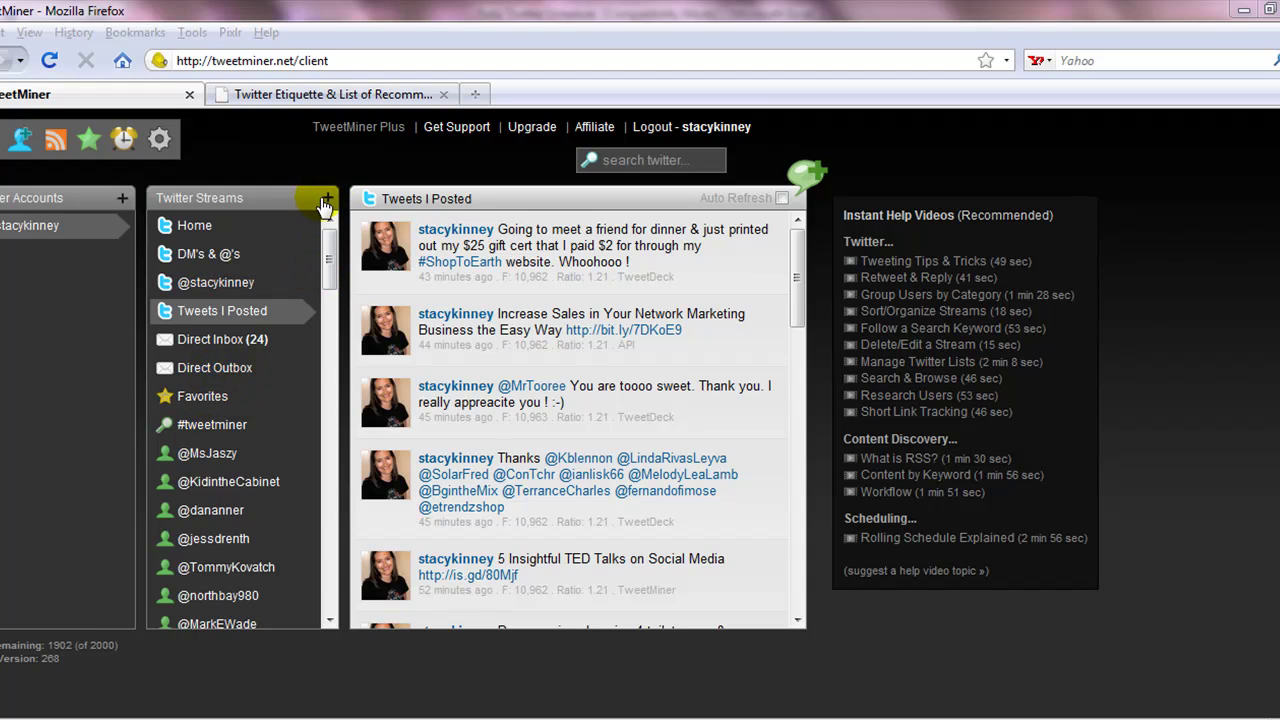
click(326, 202)
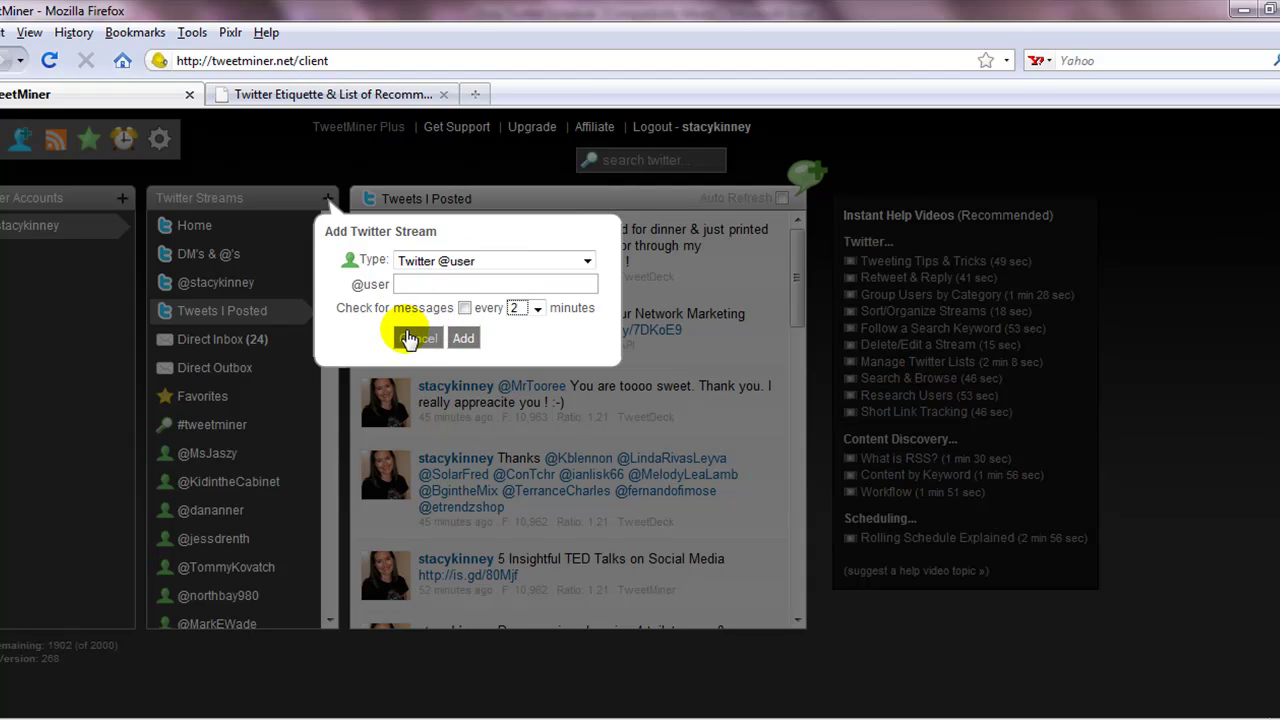
click(414, 338)
drag(330, 255, 315, 336)
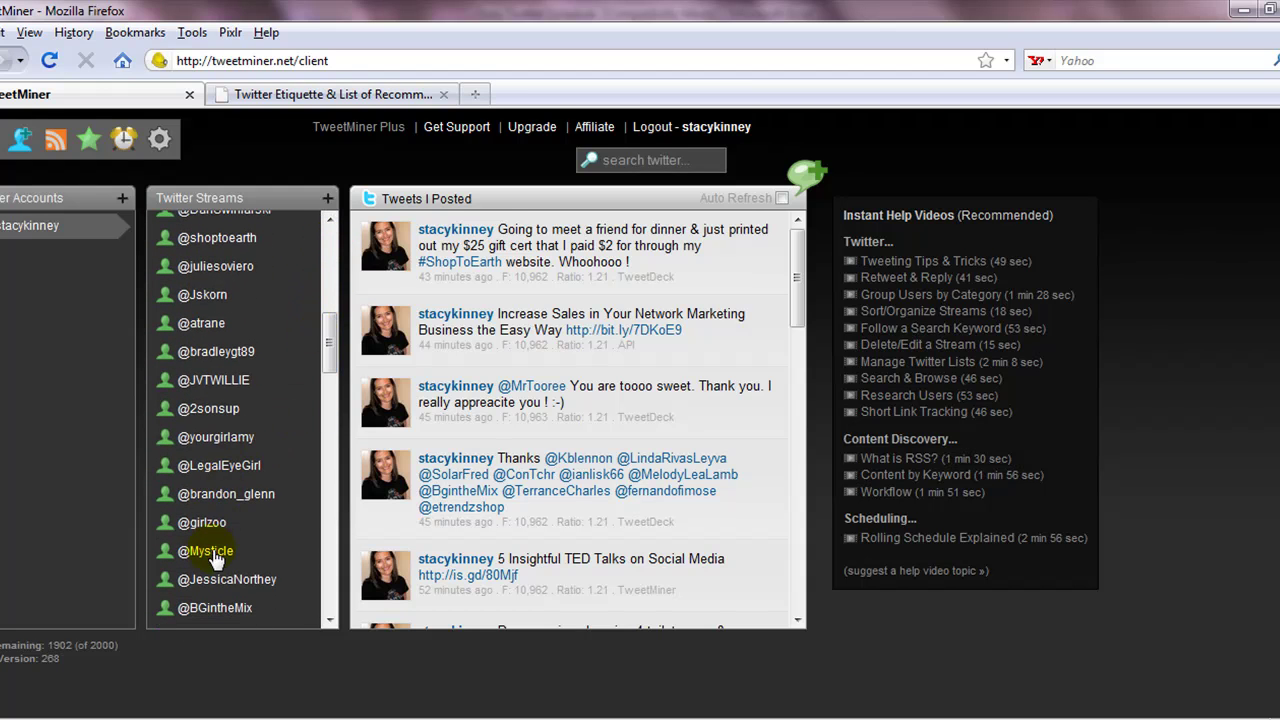
drag(340, 350, 331, 405)
click(222, 452)
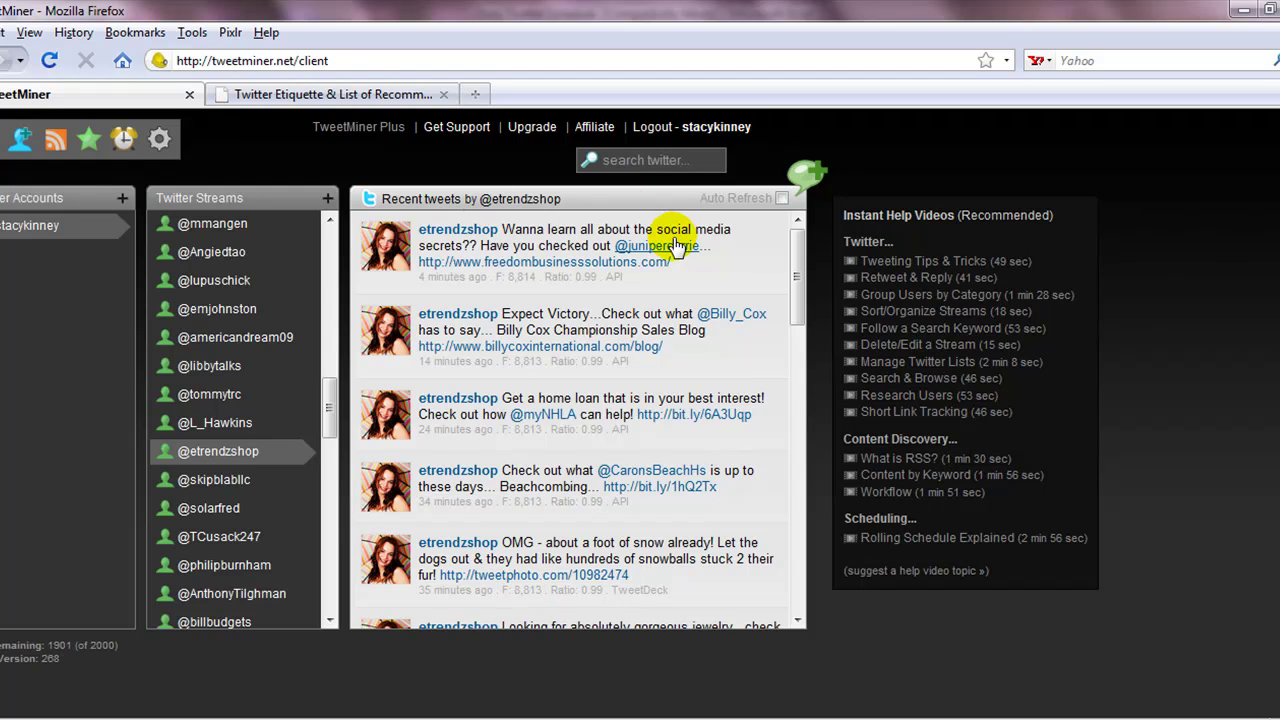
mouse_move(385, 255)
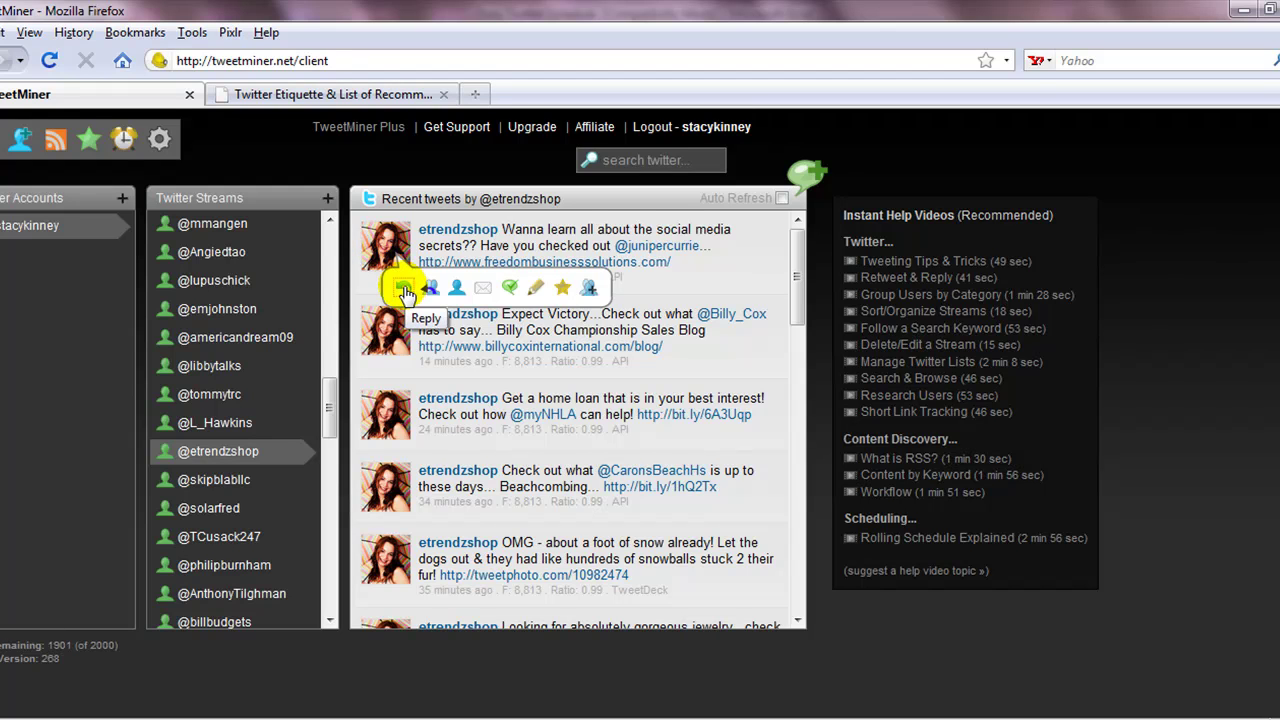
click(456, 288)
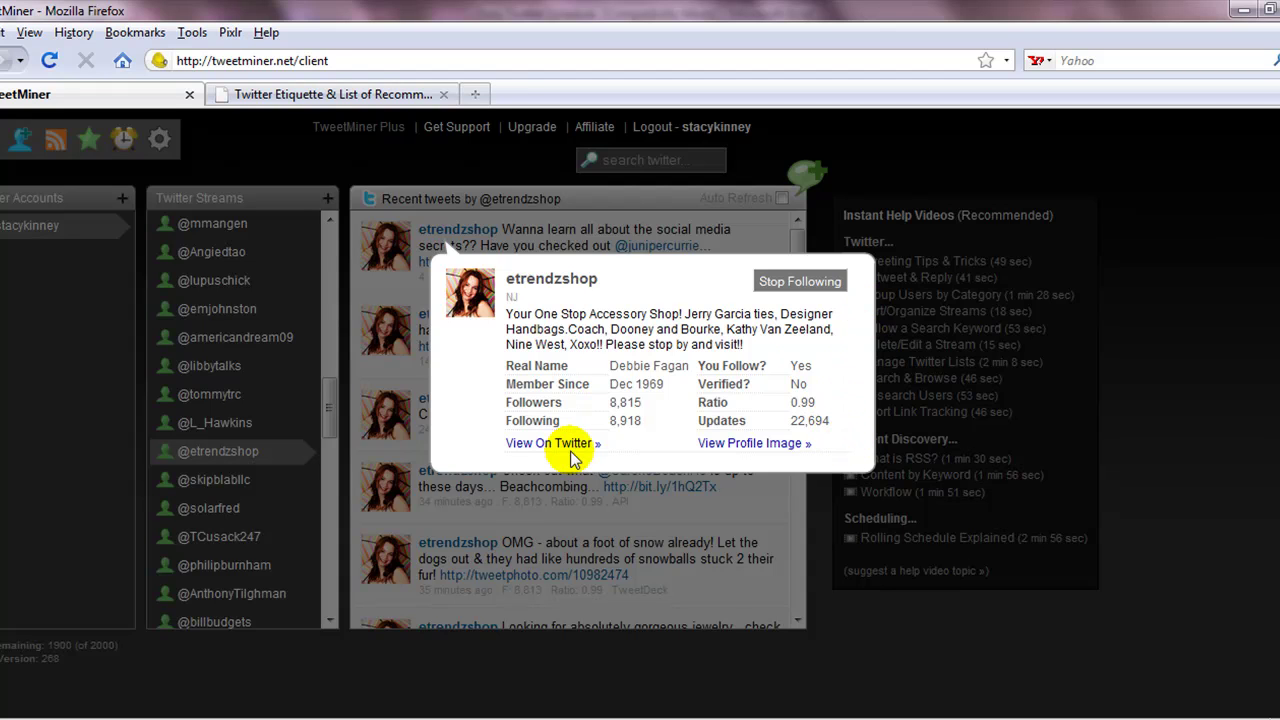
click(666, 193)
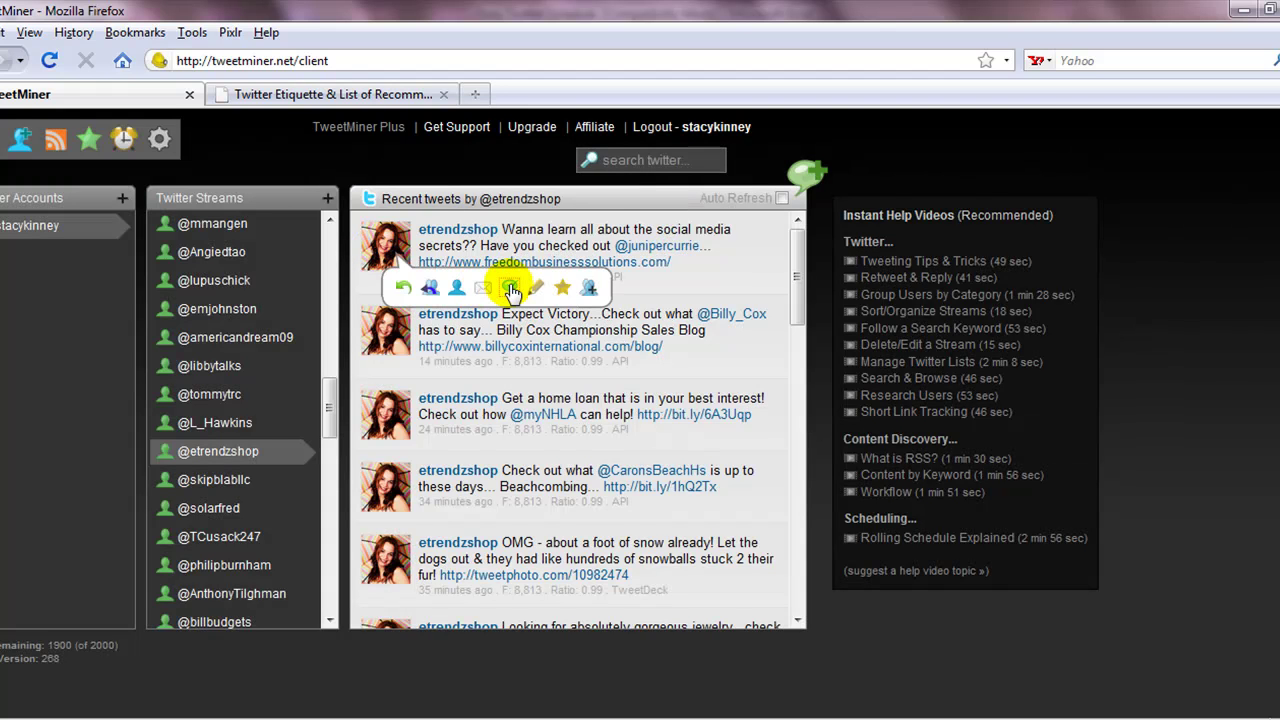
click(510, 289)
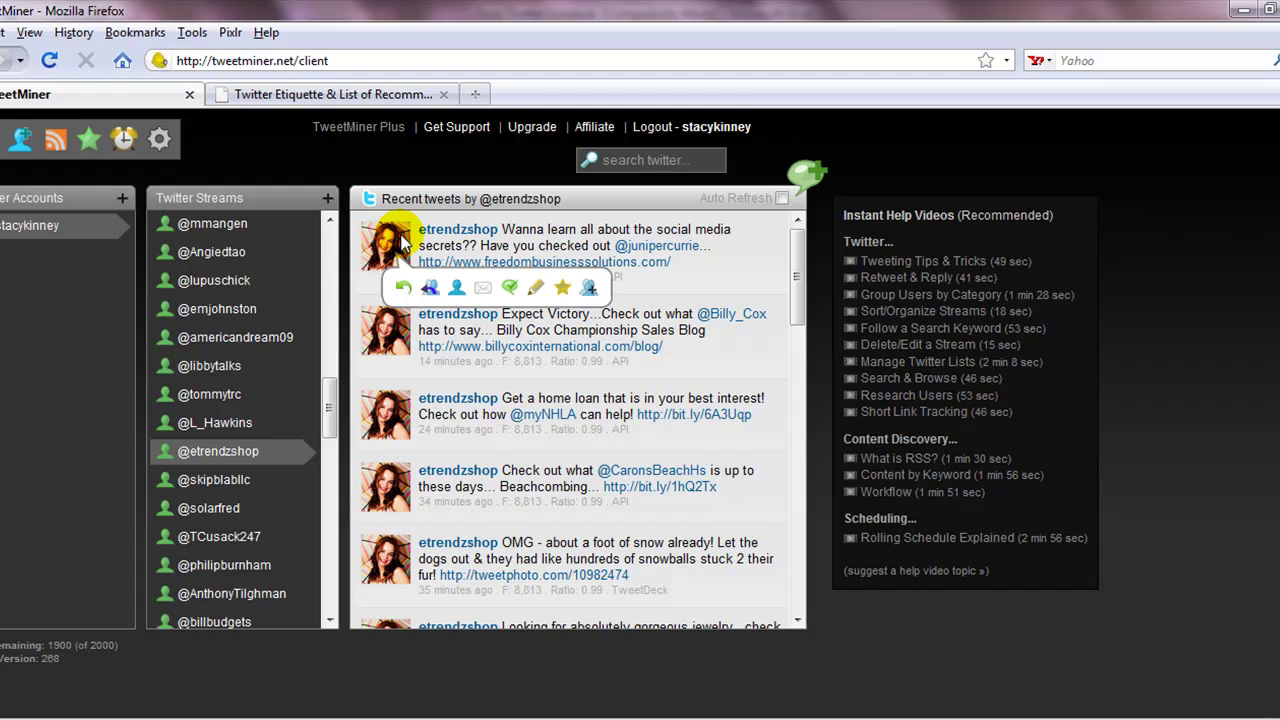
drag(326, 421, 324, 468)
click(210, 485)
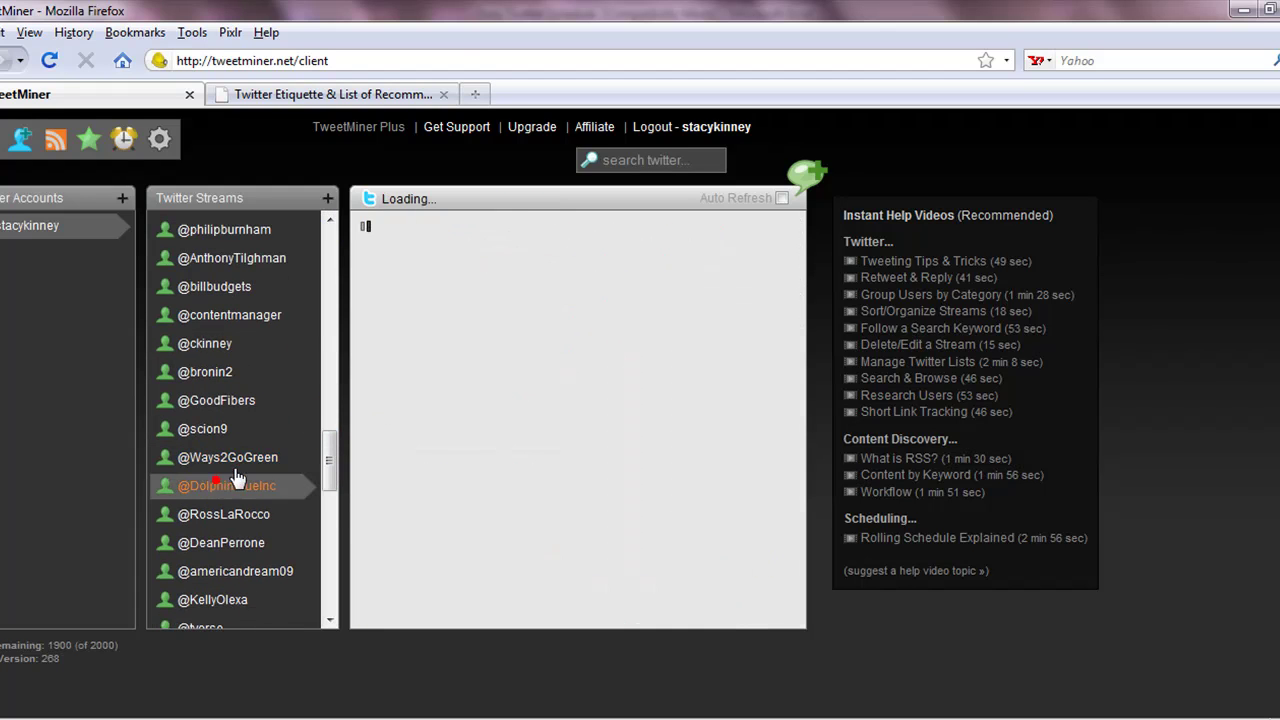
drag(330, 463, 332, 596)
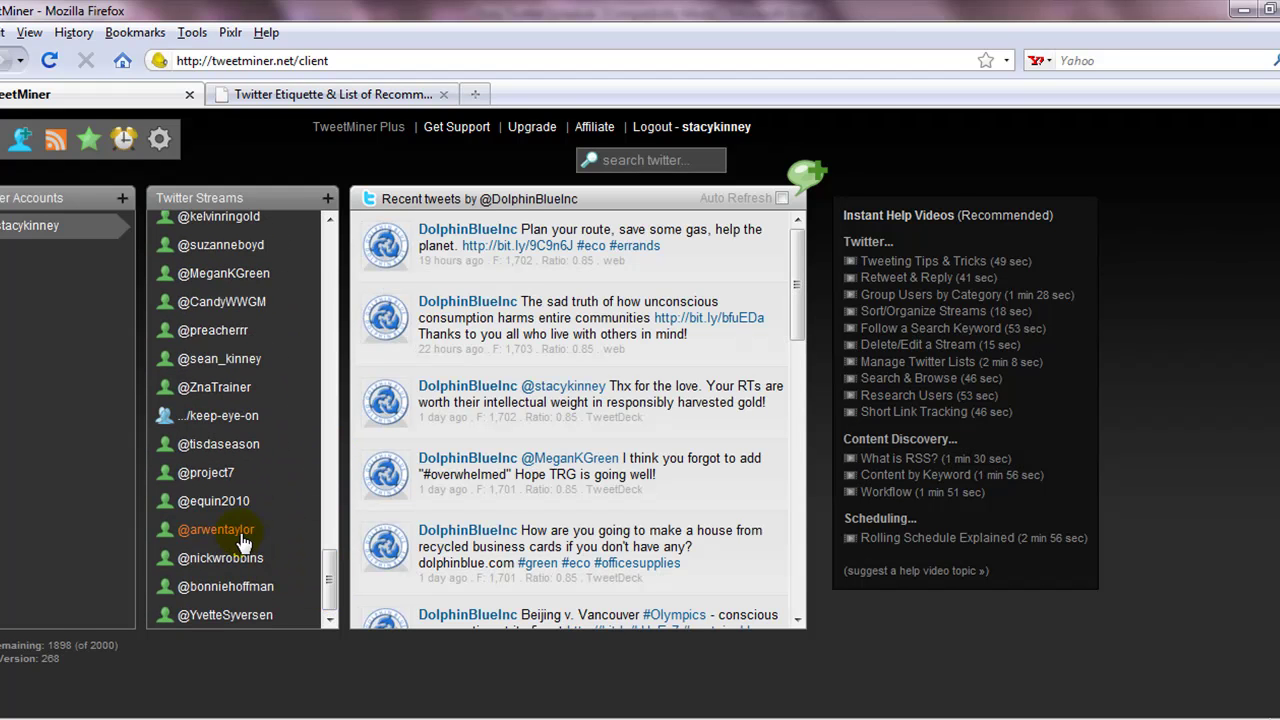
click(211, 503)
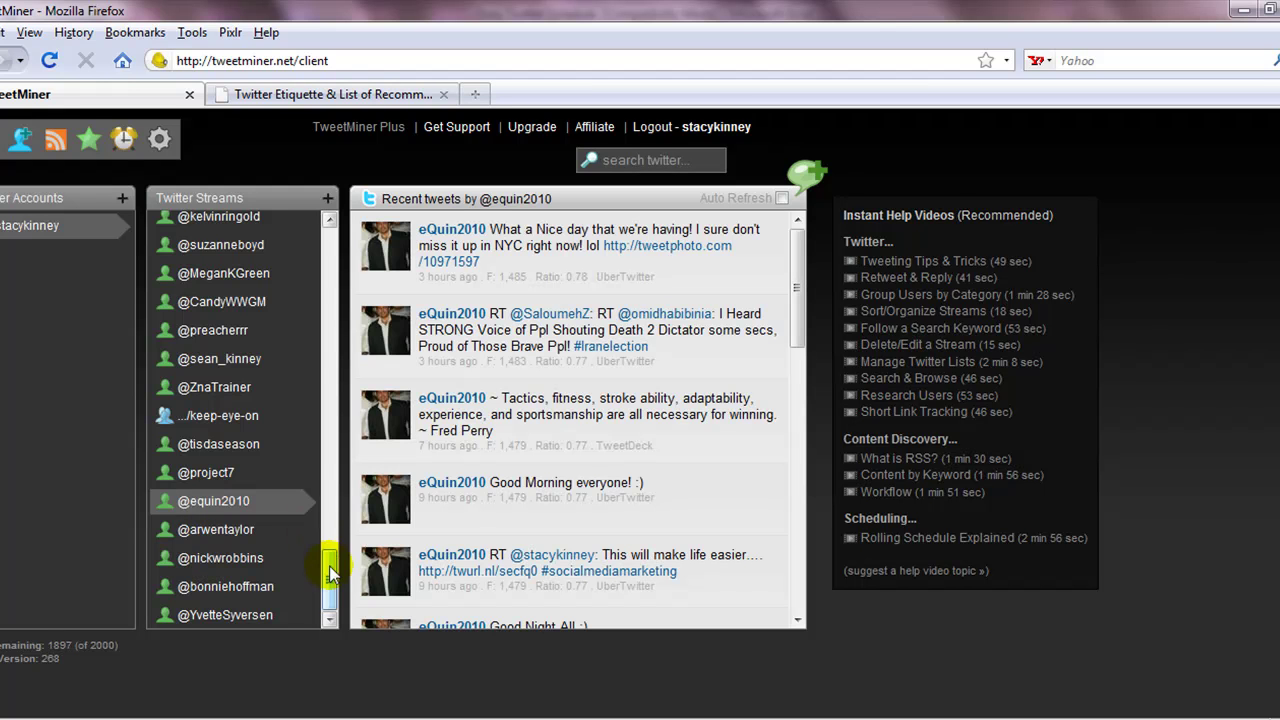
drag(328, 572, 343, 250)
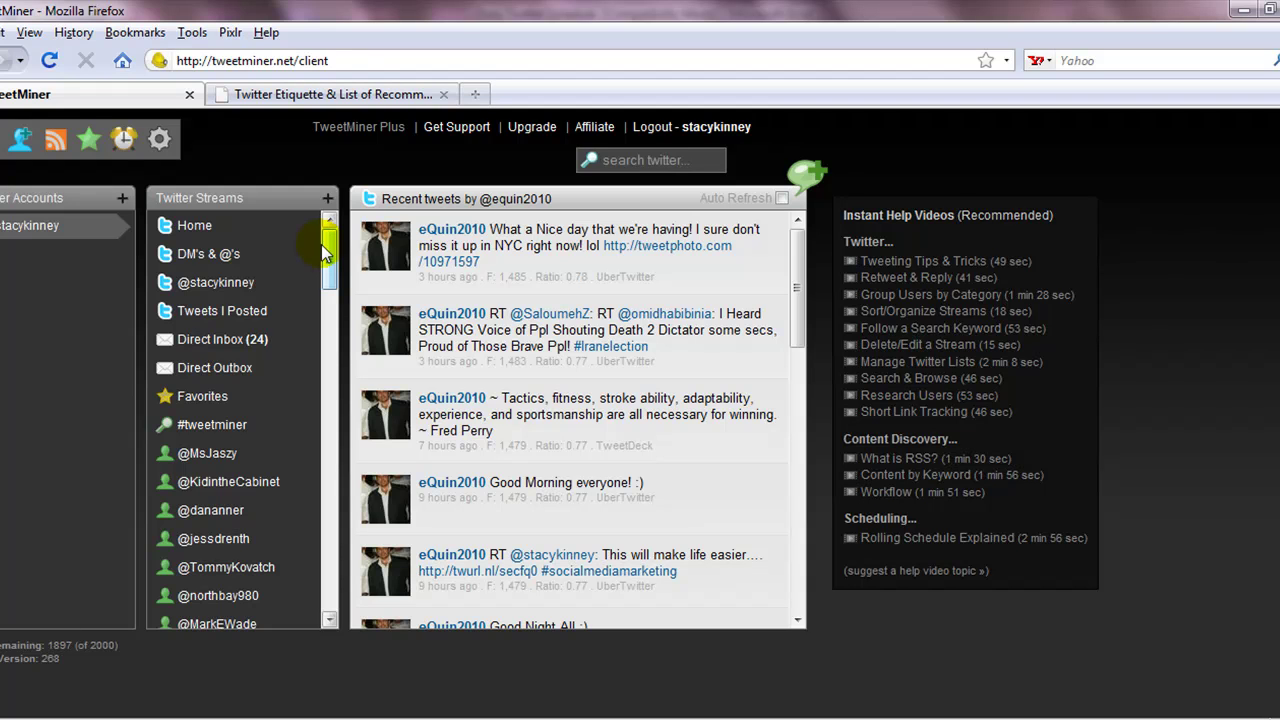
mouse_move(418, 233)
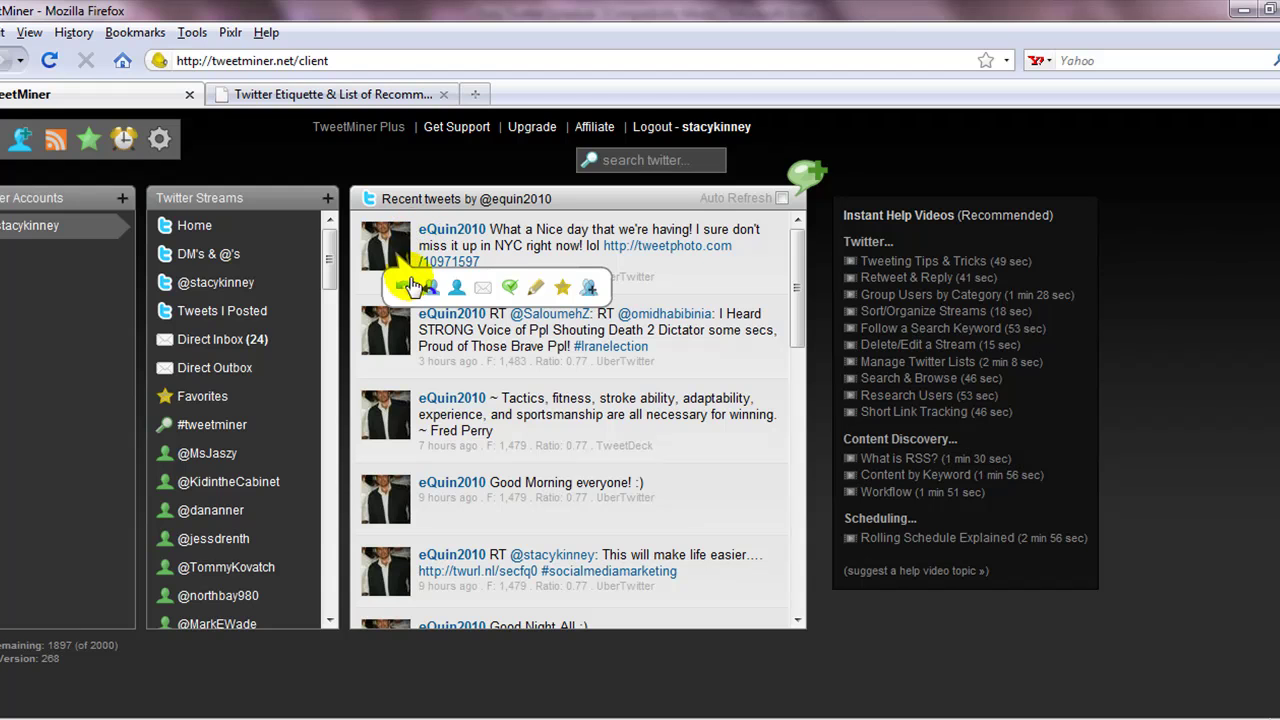
click(537, 288)
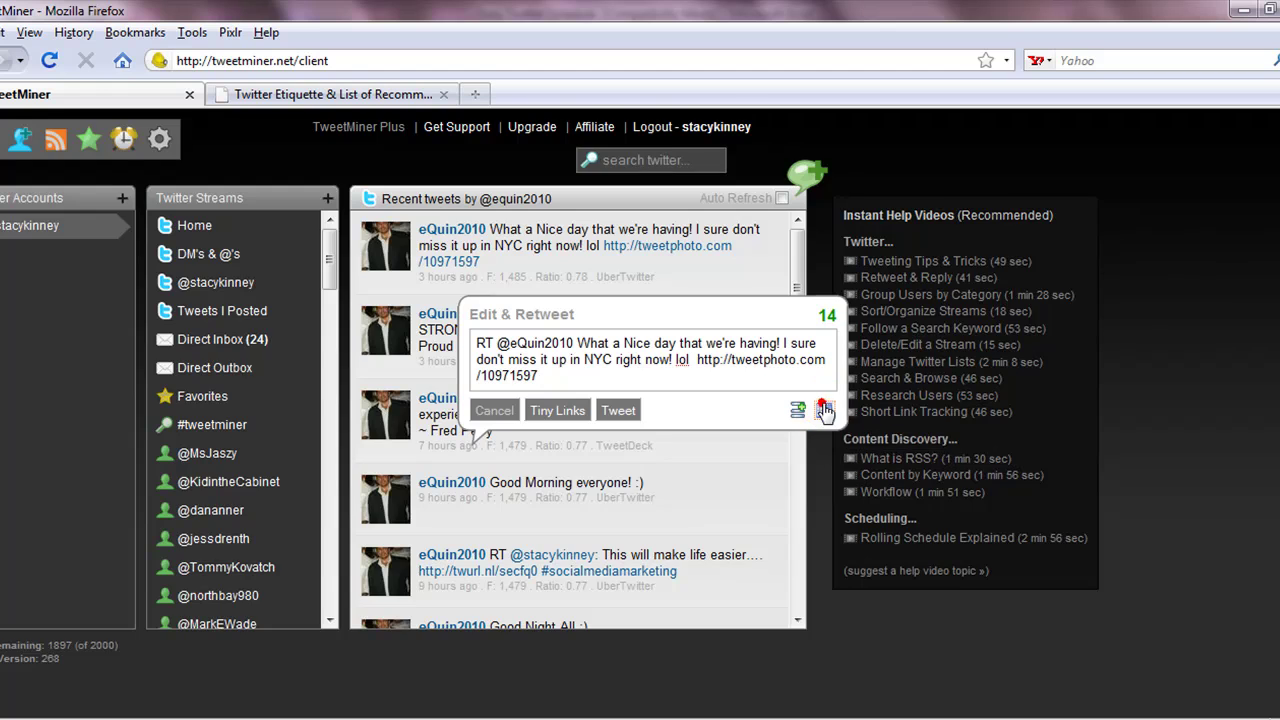
click(825, 411)
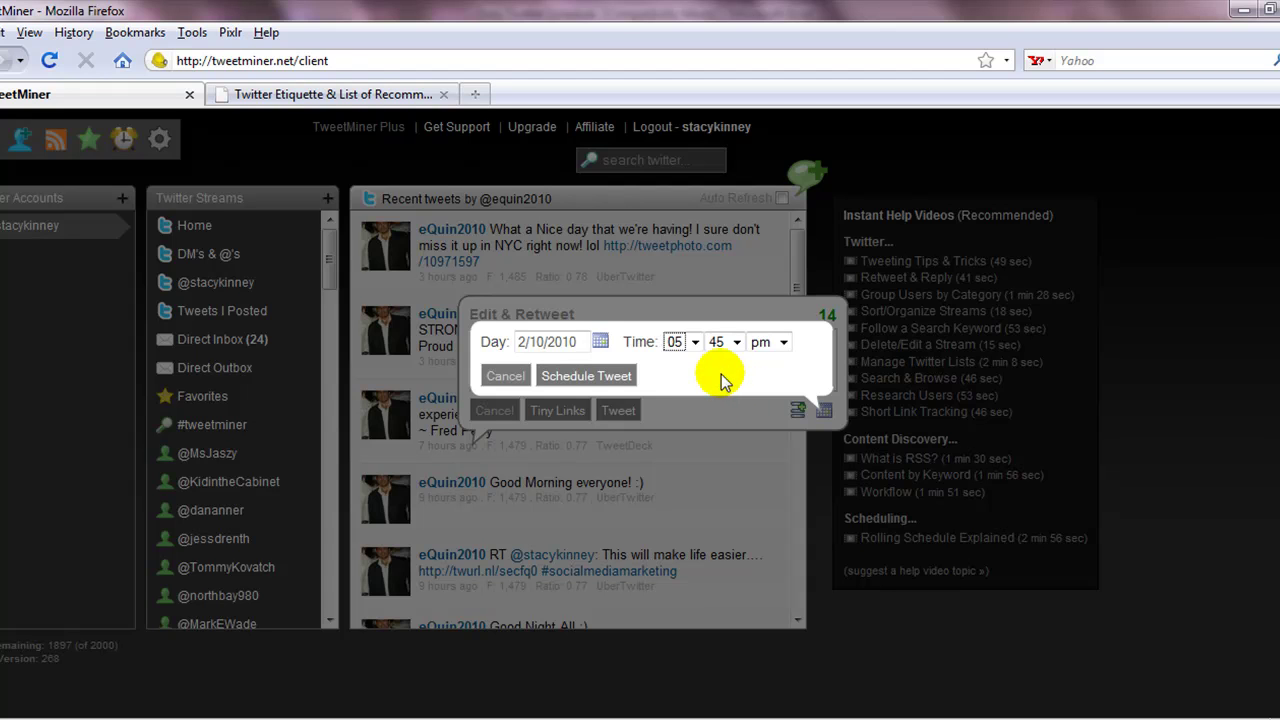
click(695, 342)
click(684, 494)
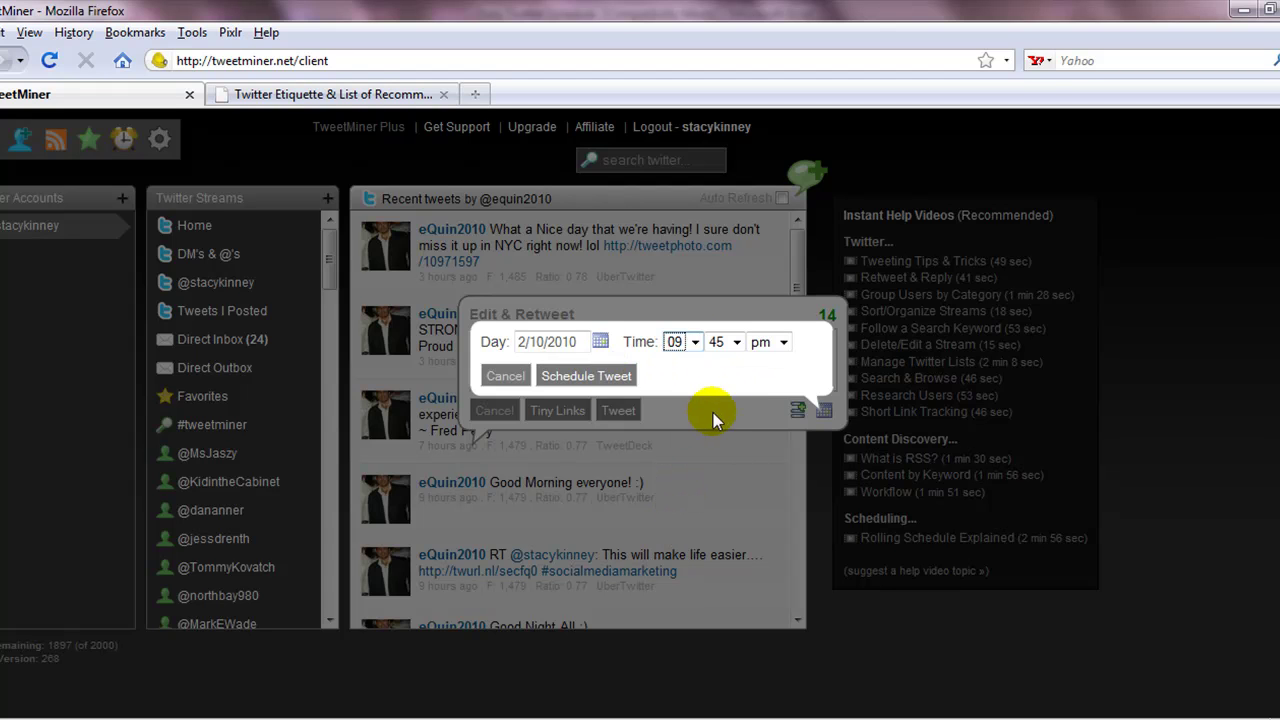
click(503, 375)
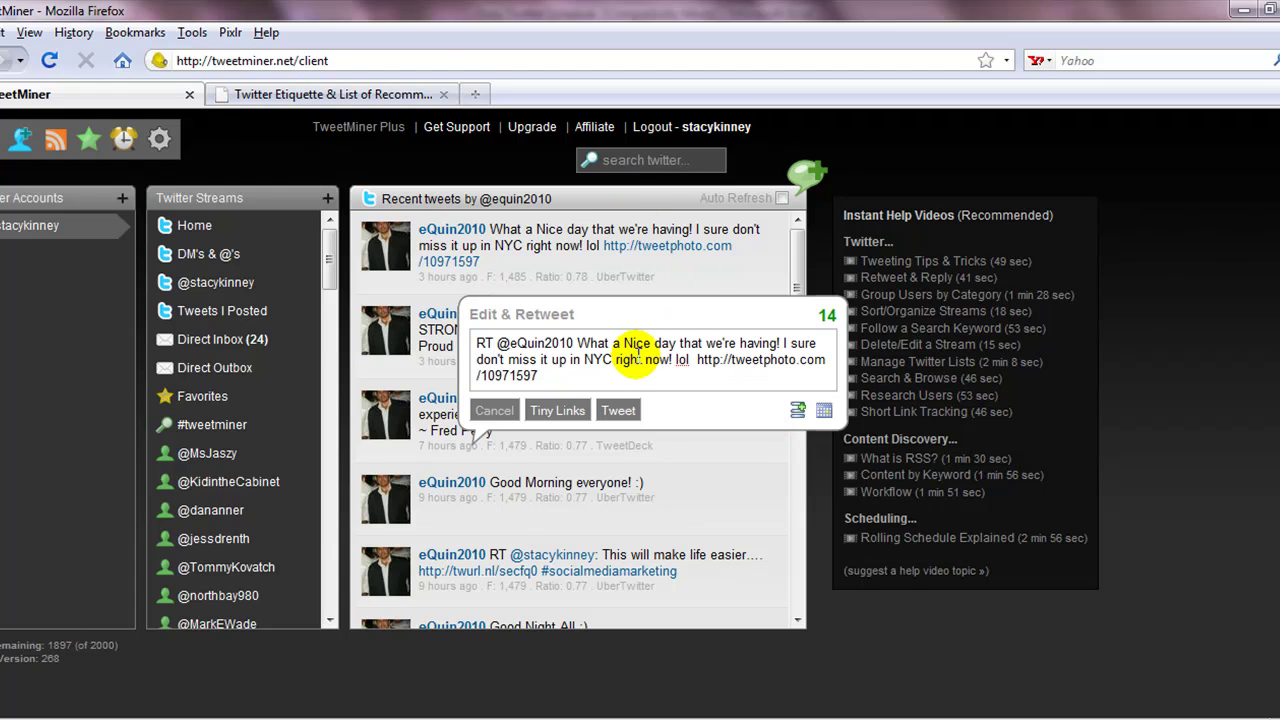
click(494, 410)
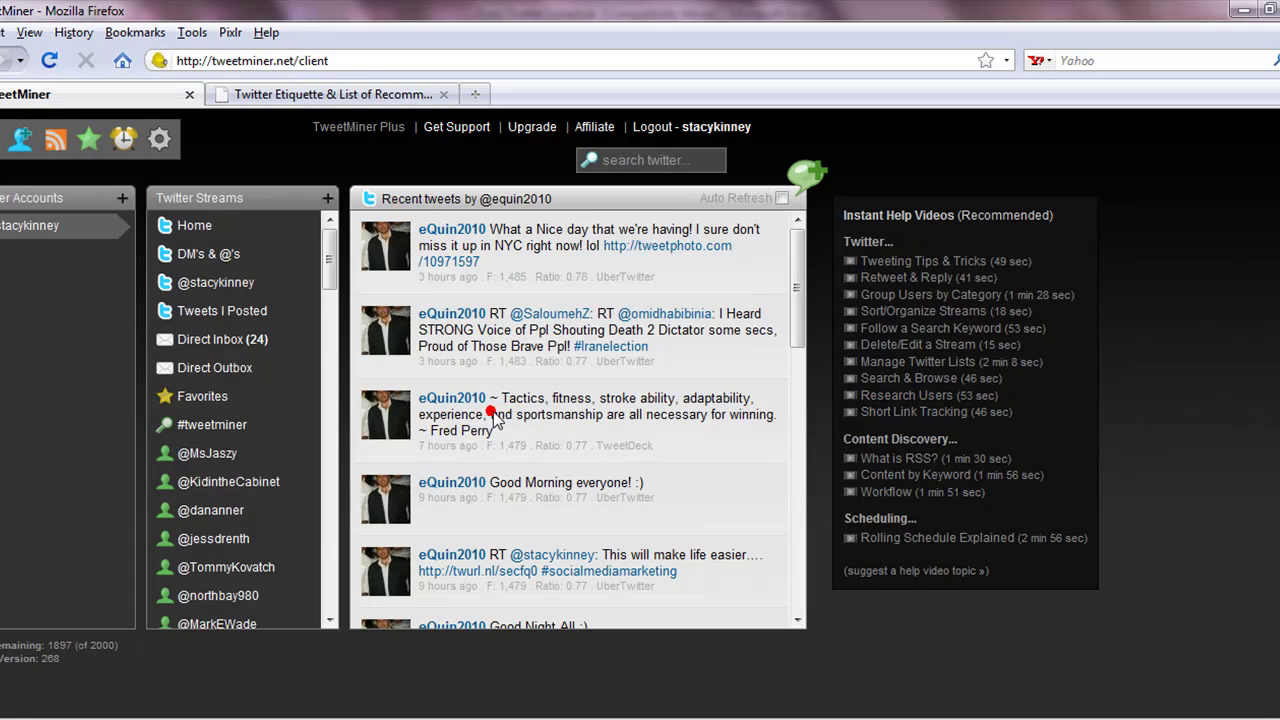
- Open the account's Rolling Schedule settings, expand the daily posting times and save the schedule
click(160, 141)
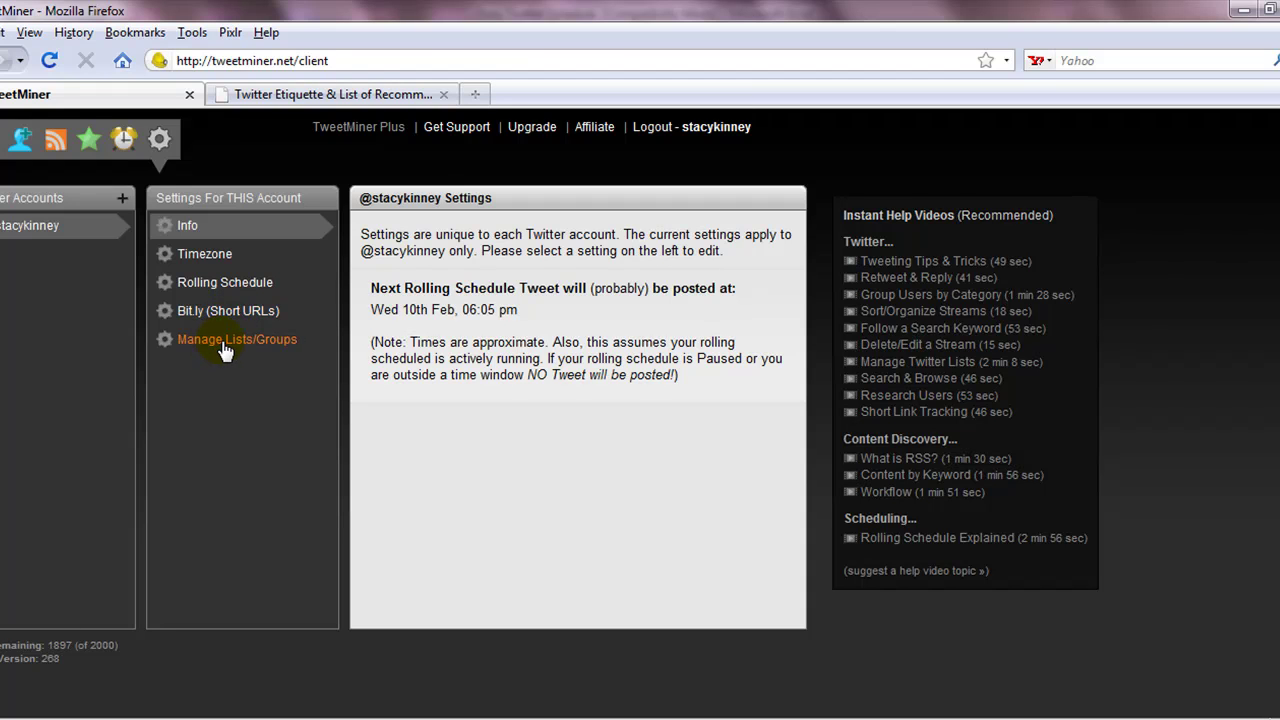
click(237, 284)
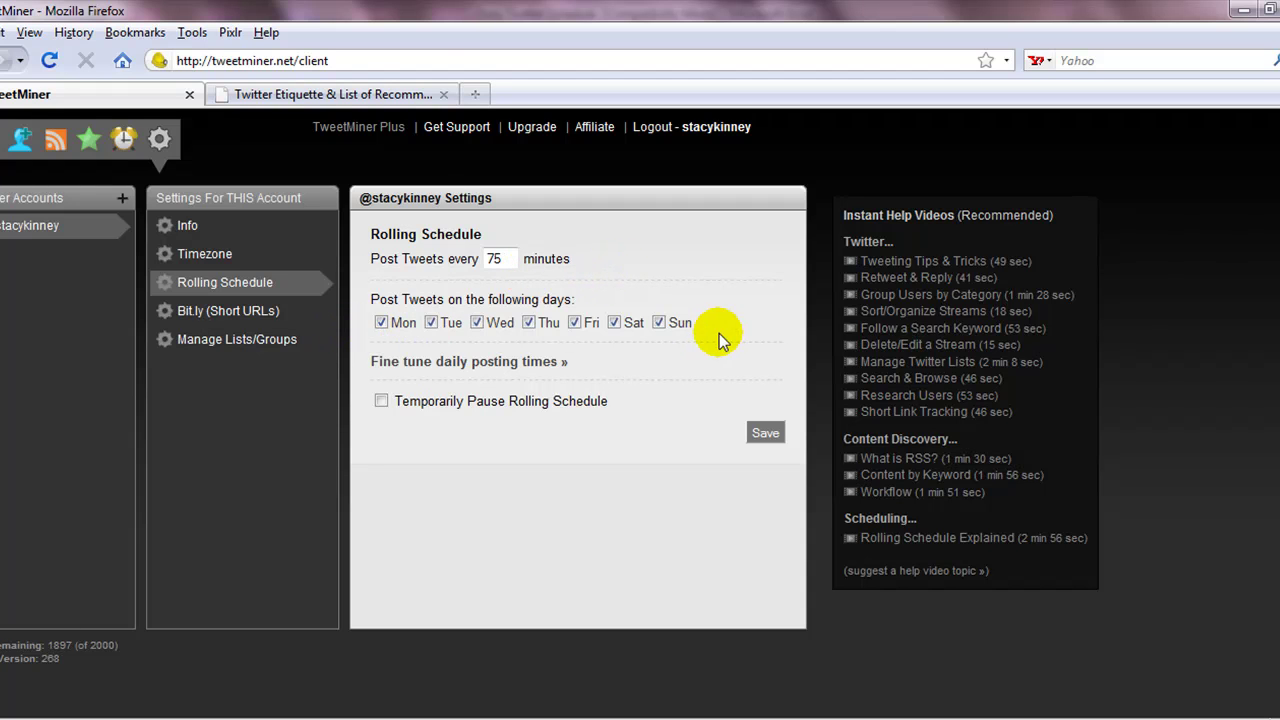
click(488, 362)
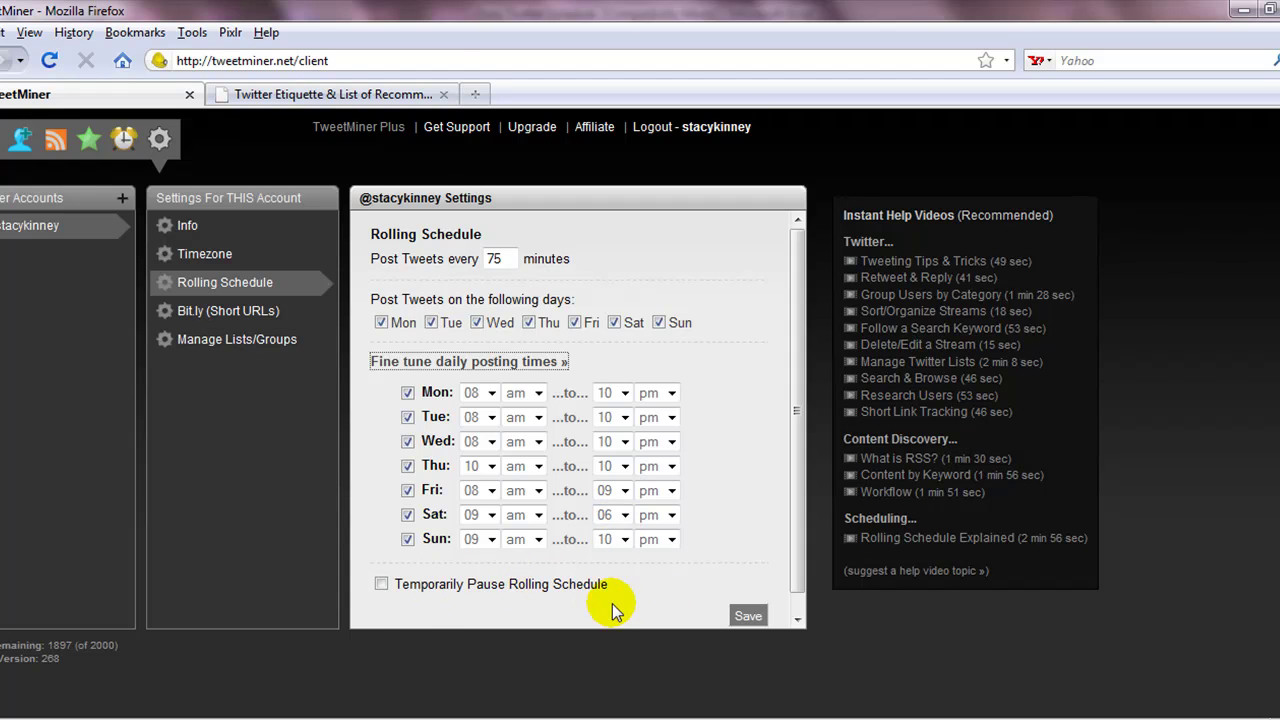
click(746, 614)
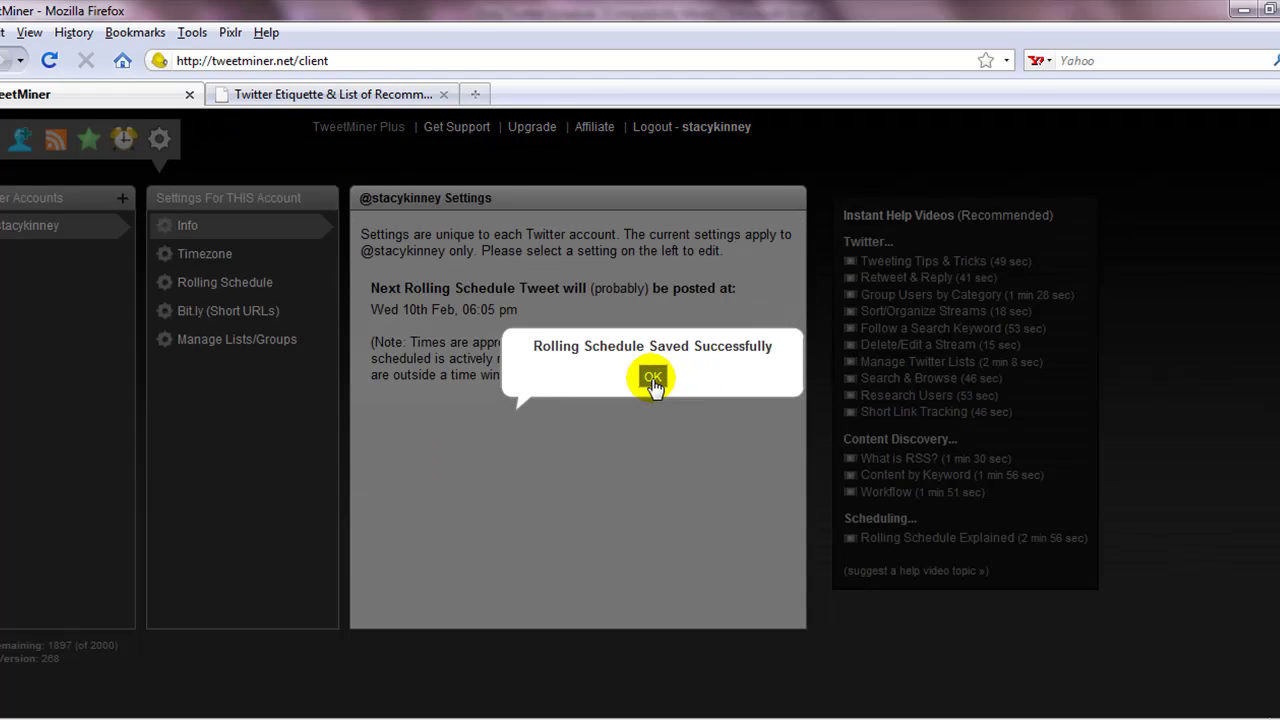
click(652, 377)
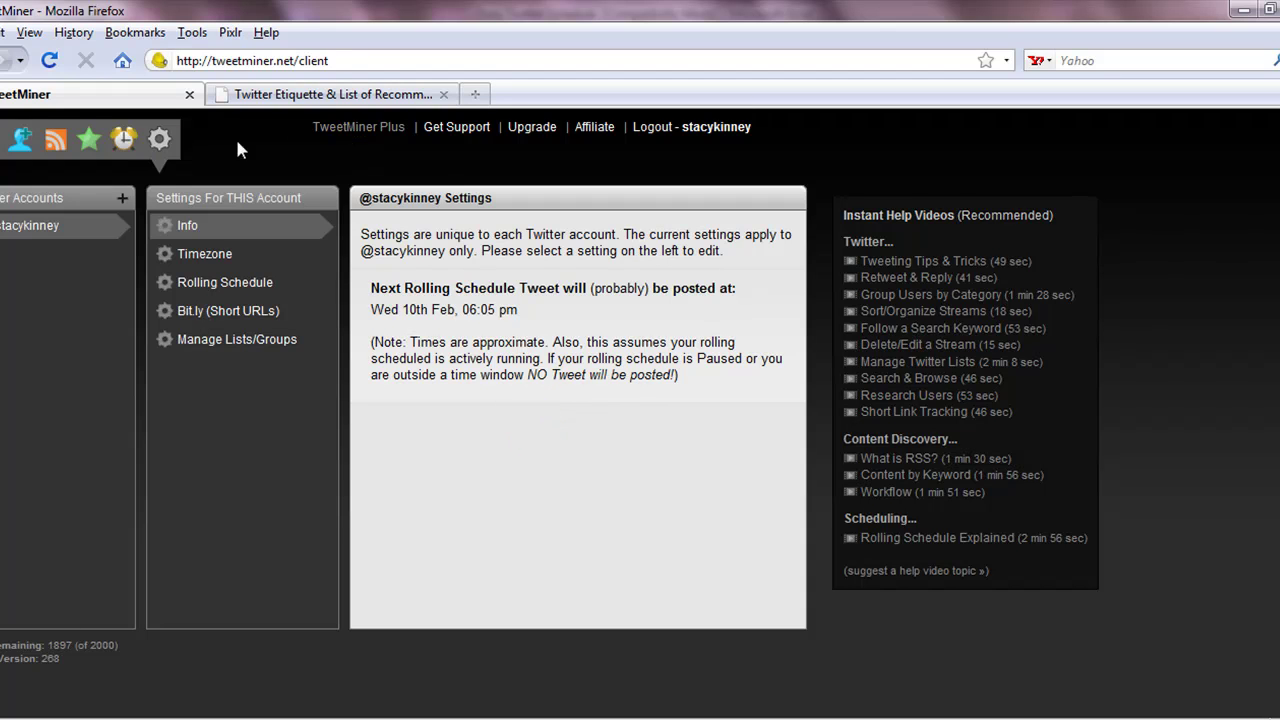
- Open the content feeds and look through the list of subscribed feeds
click(56, 144)
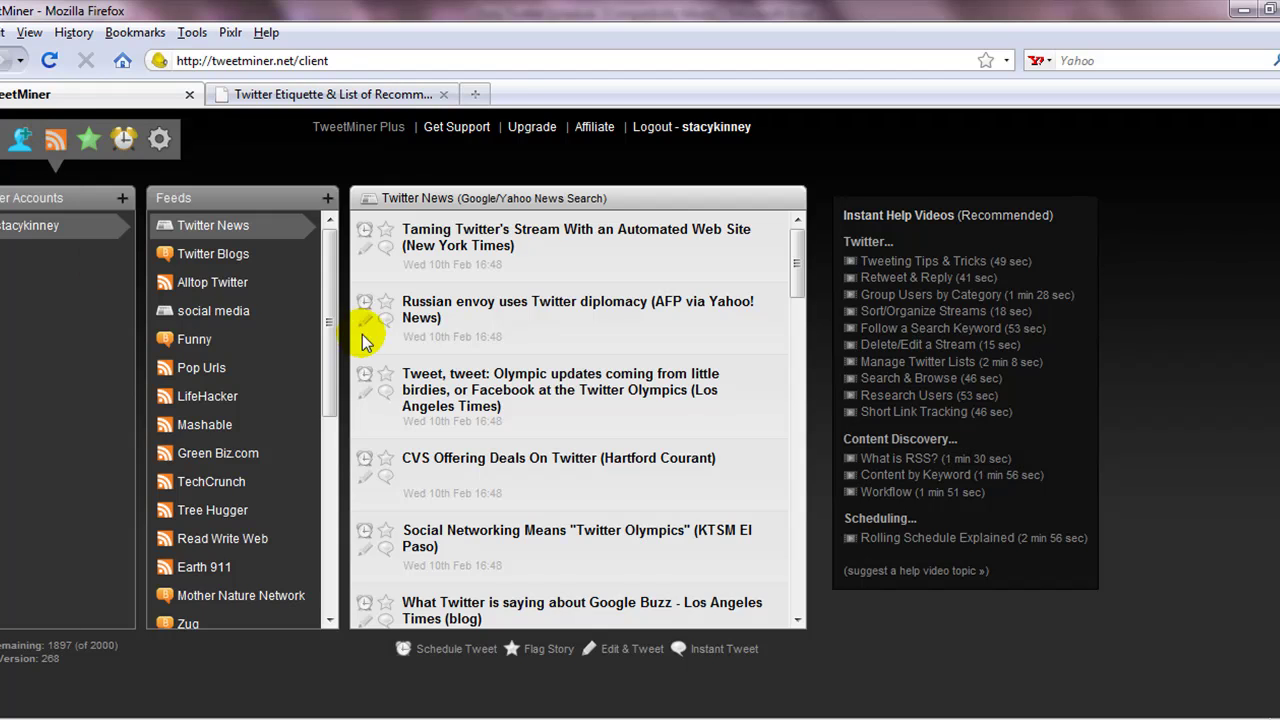
drag(329, 322, 334, 355)
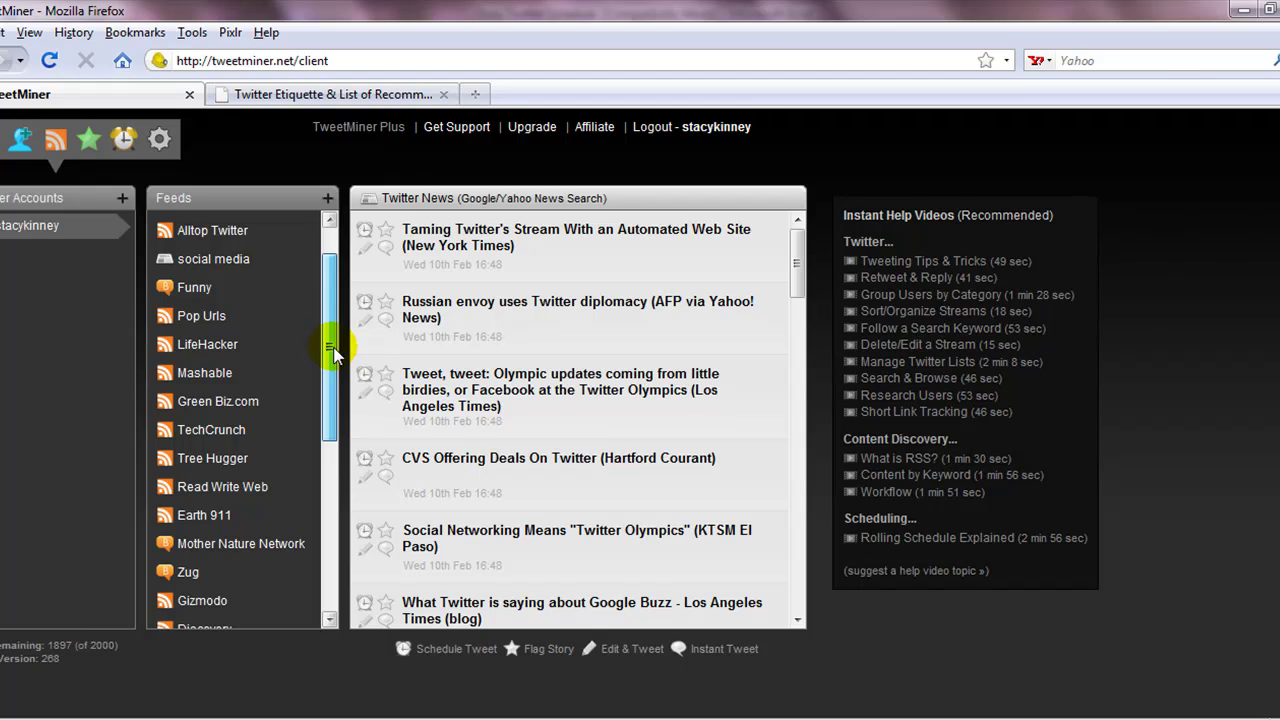
drag(334, 352, 334, 372)
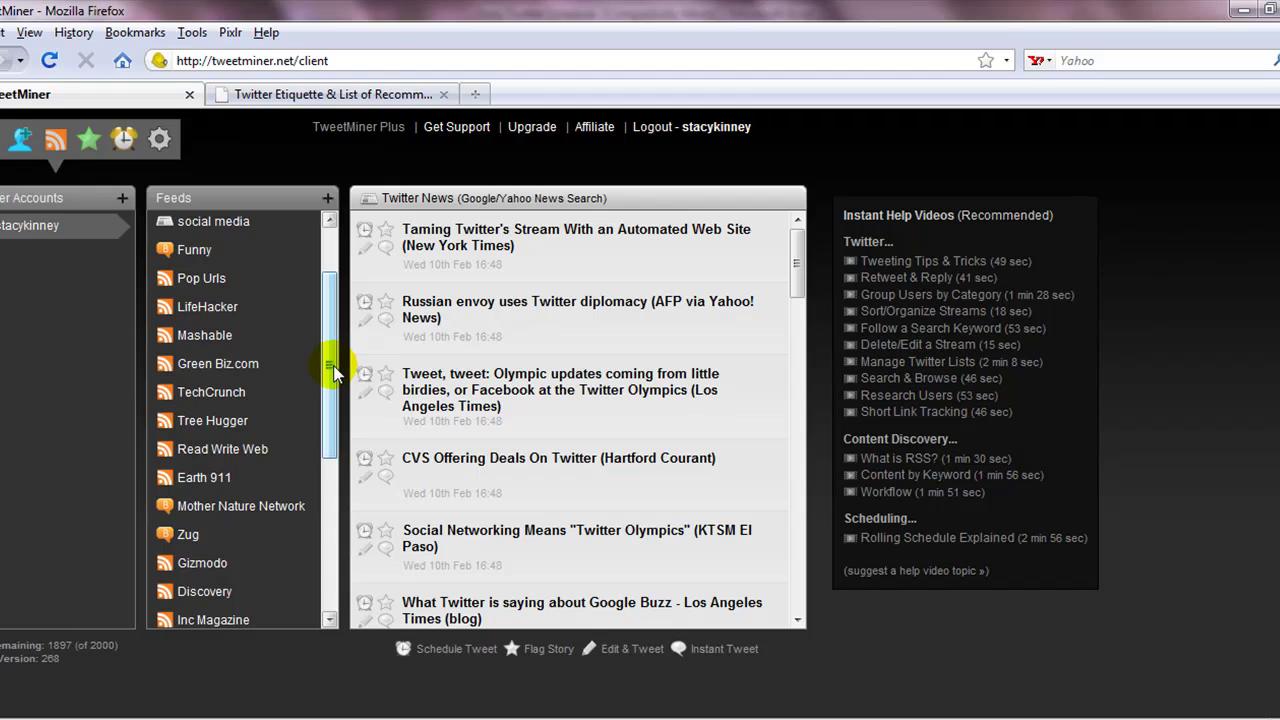
mouse_move(333, 366)
mouse_down()
mouse_move(331, 400)
mouse_move(331, 357)
mouse_up()
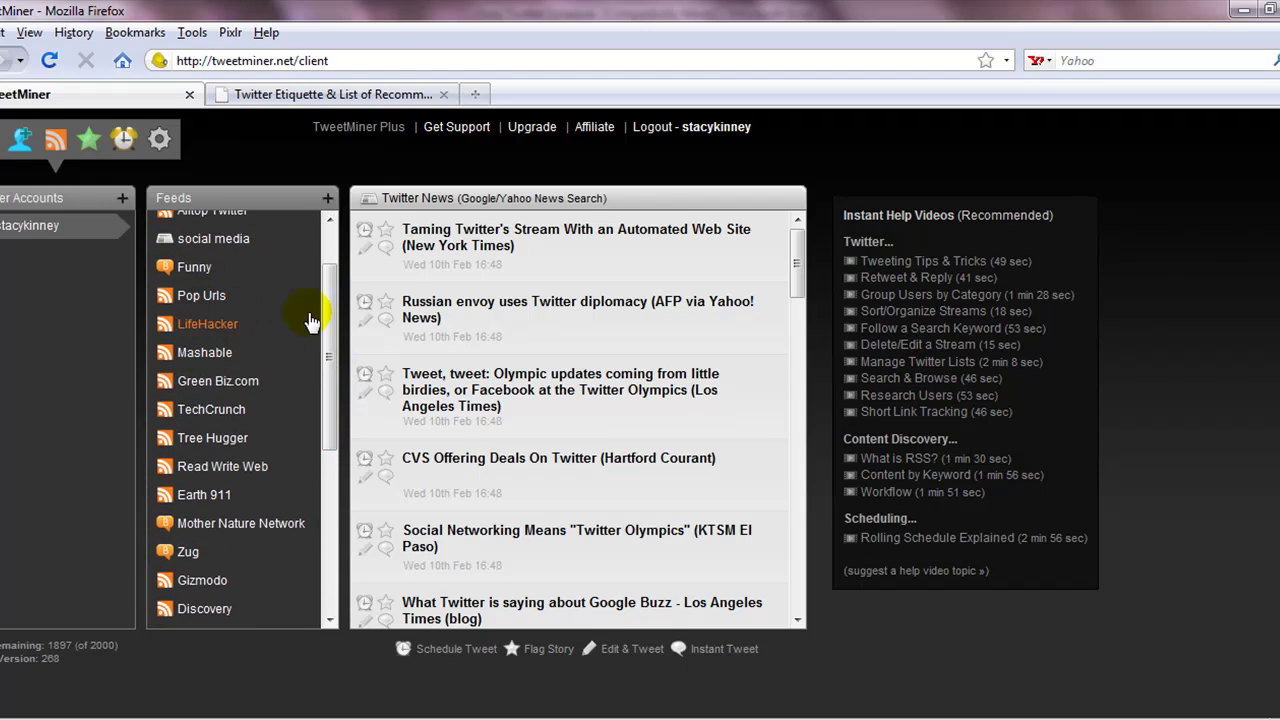
drag(329, 309, 323, 360)
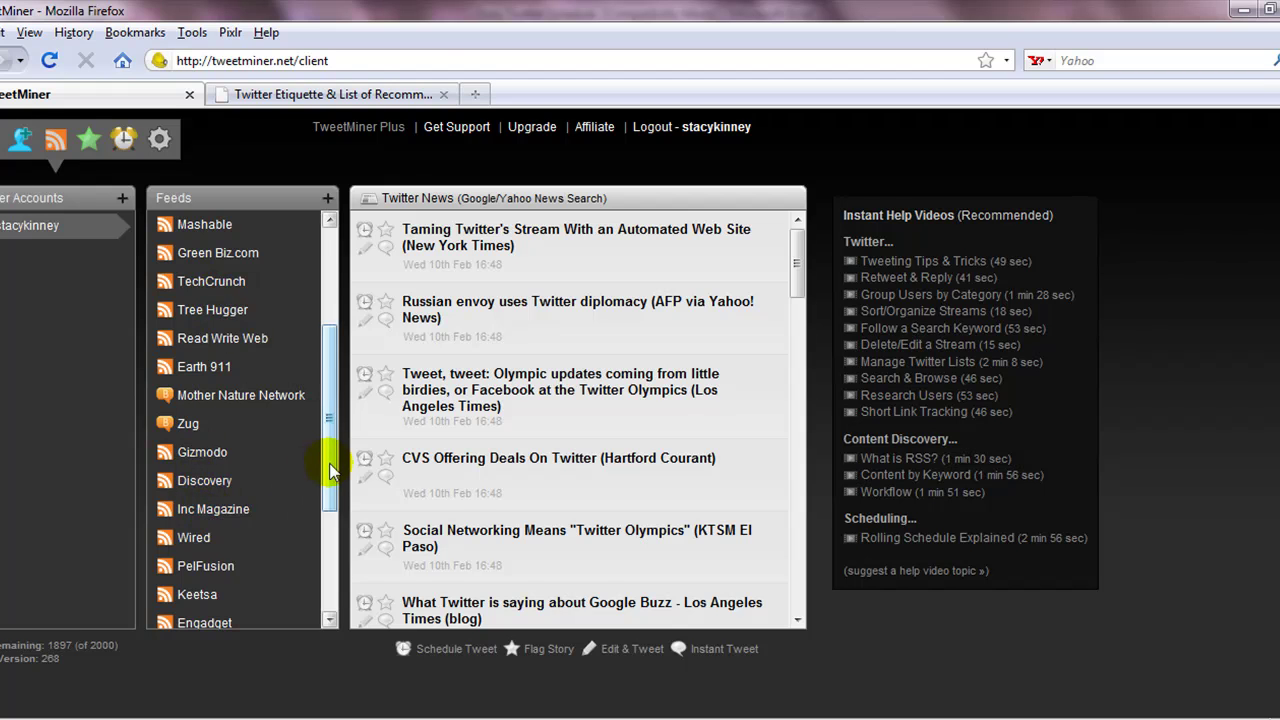
drag(331, 443, 335, 328)
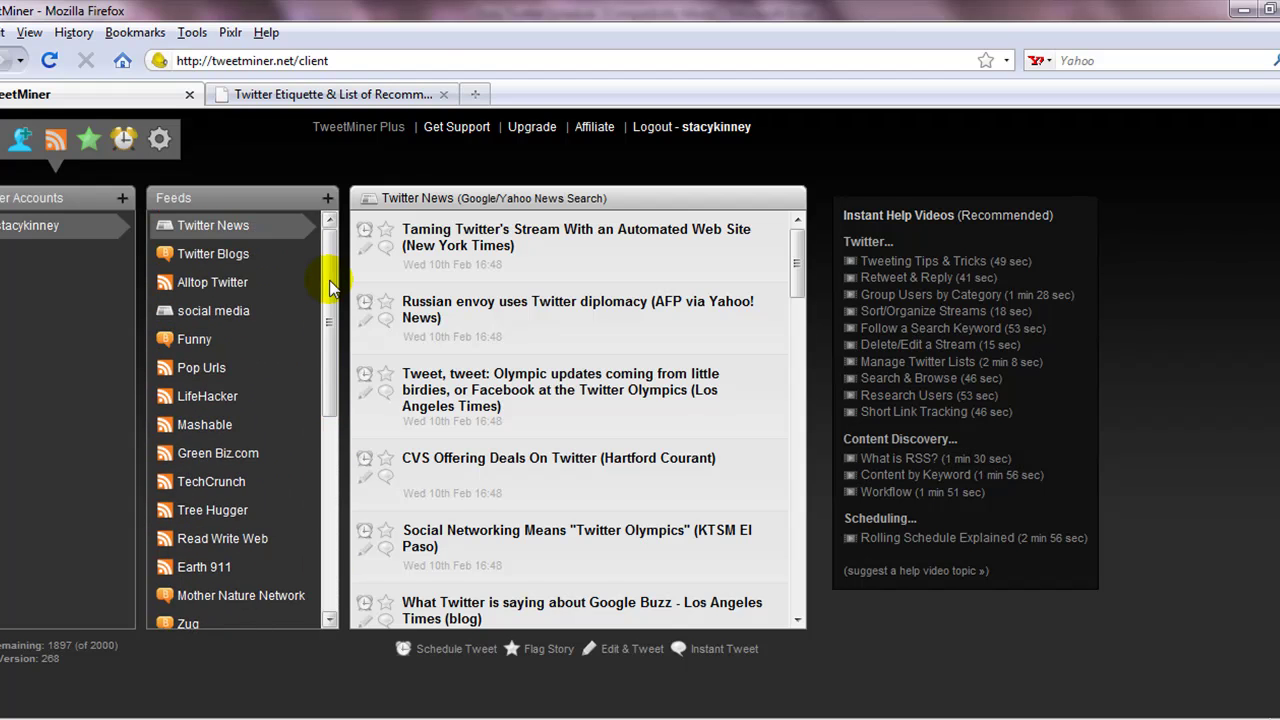
- Try to add another feed to the feed list
click(327, 200)
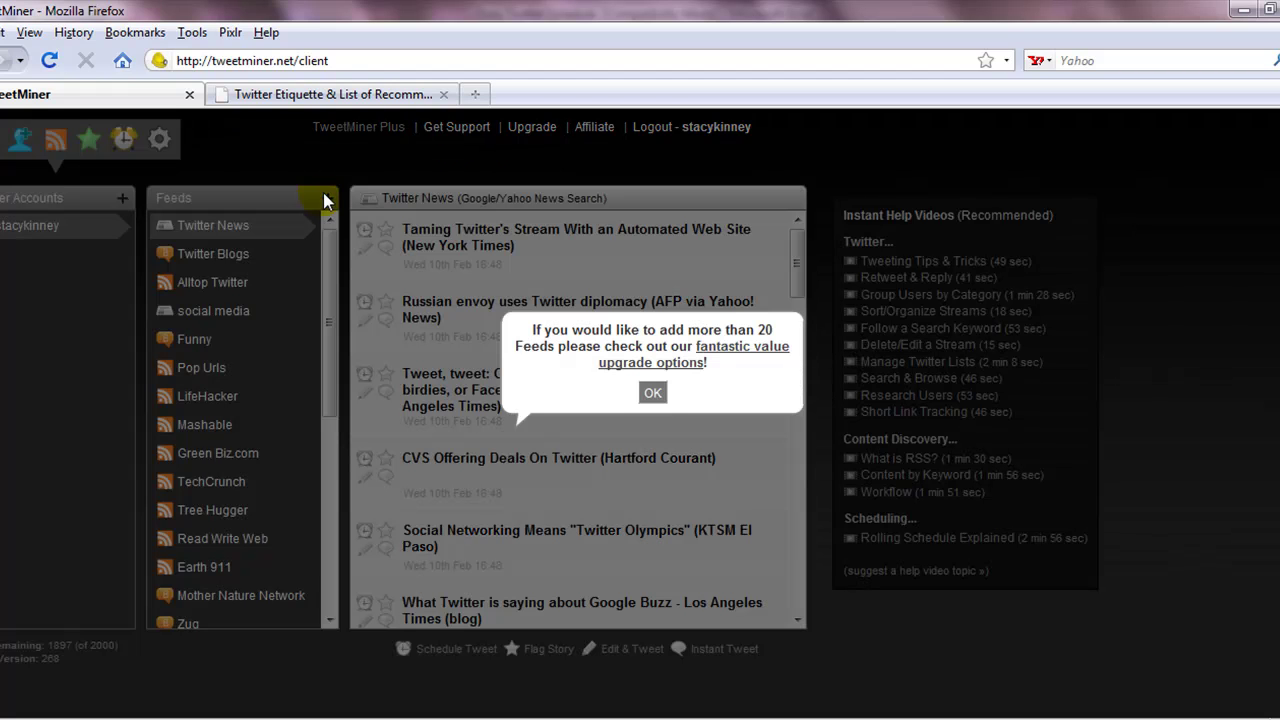
click(650, 392)
drag(329, 271, 329, 229)
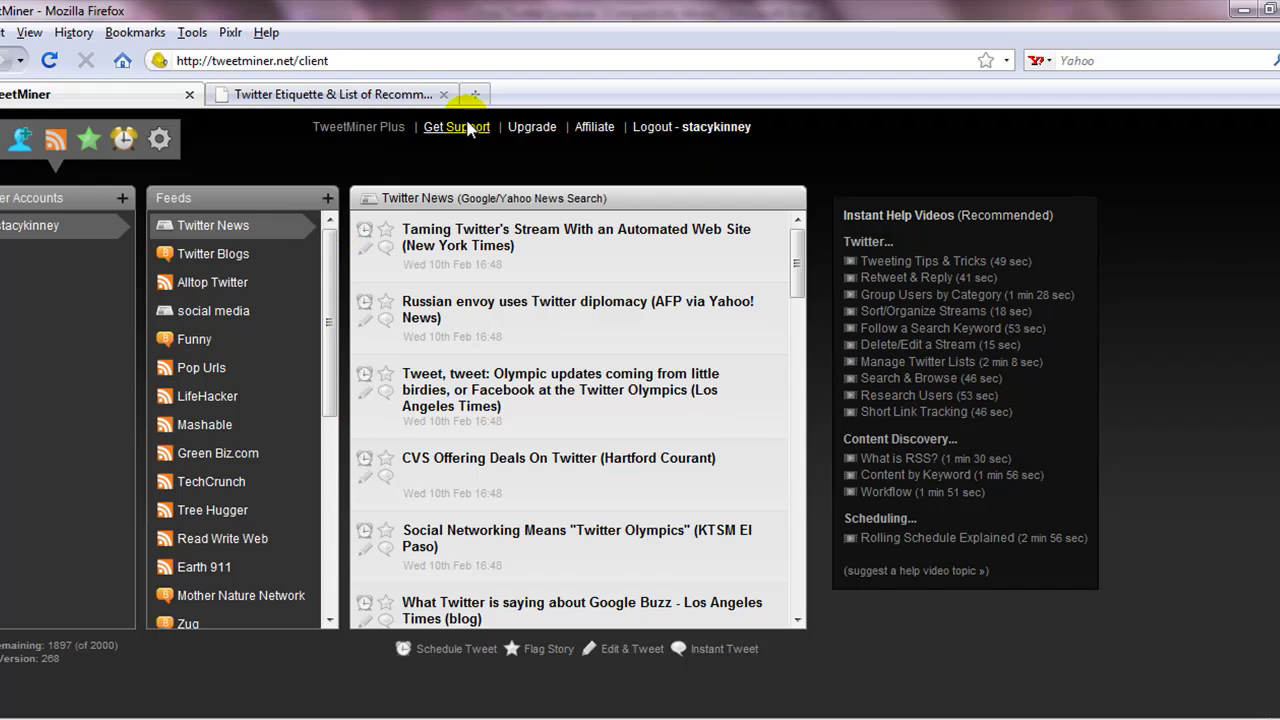
drag(330, 286, 329, 245)
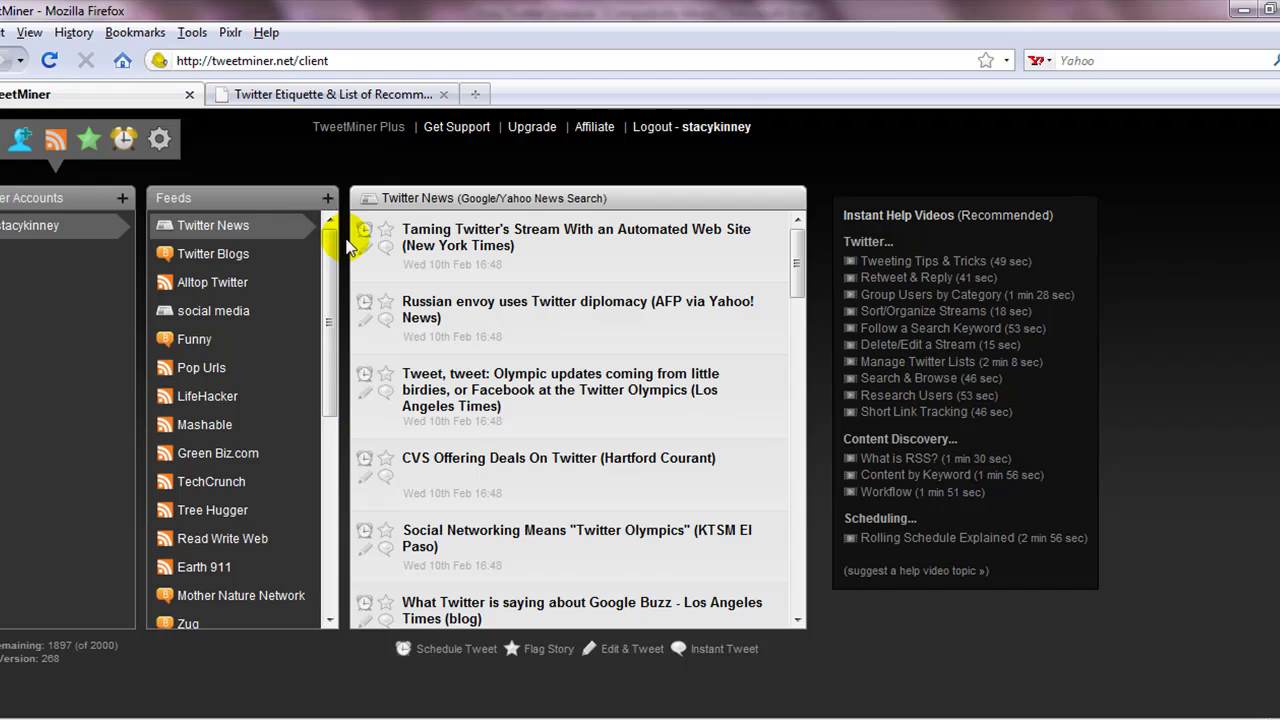
- Display the Mashable feed and open its article "Man to Be Locked in Box and Live Streamed to World"
click(185, 431)
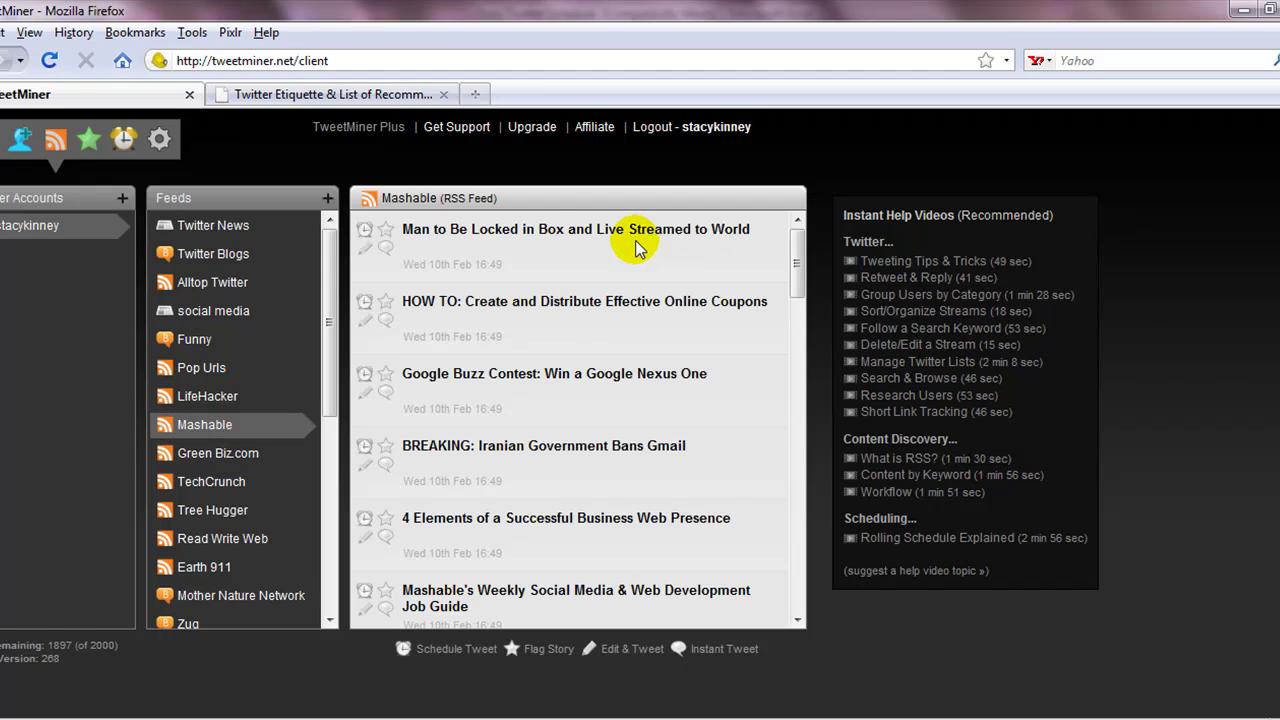
mouse_move(796, 240)
mouse_down()
mouse_move(815, 567)
mouse_move(794, 430)
mouse_move(791, 229)
mouse_up()
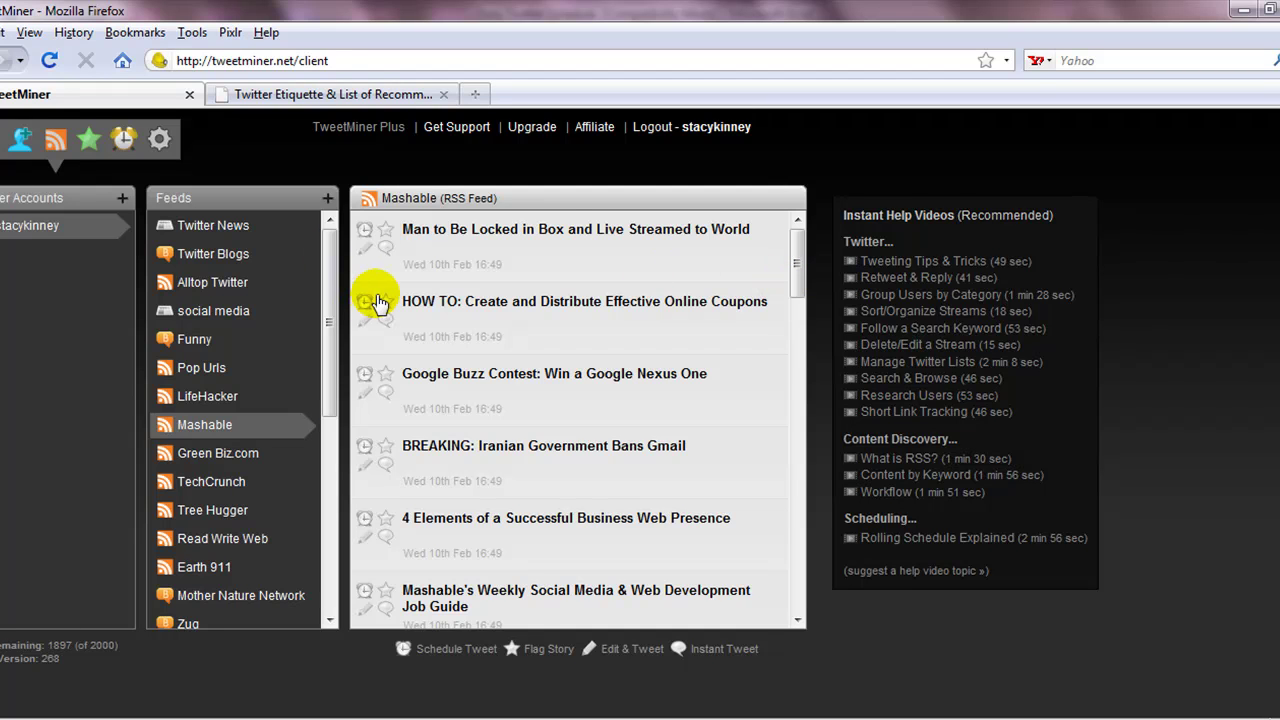
click(541, 232)
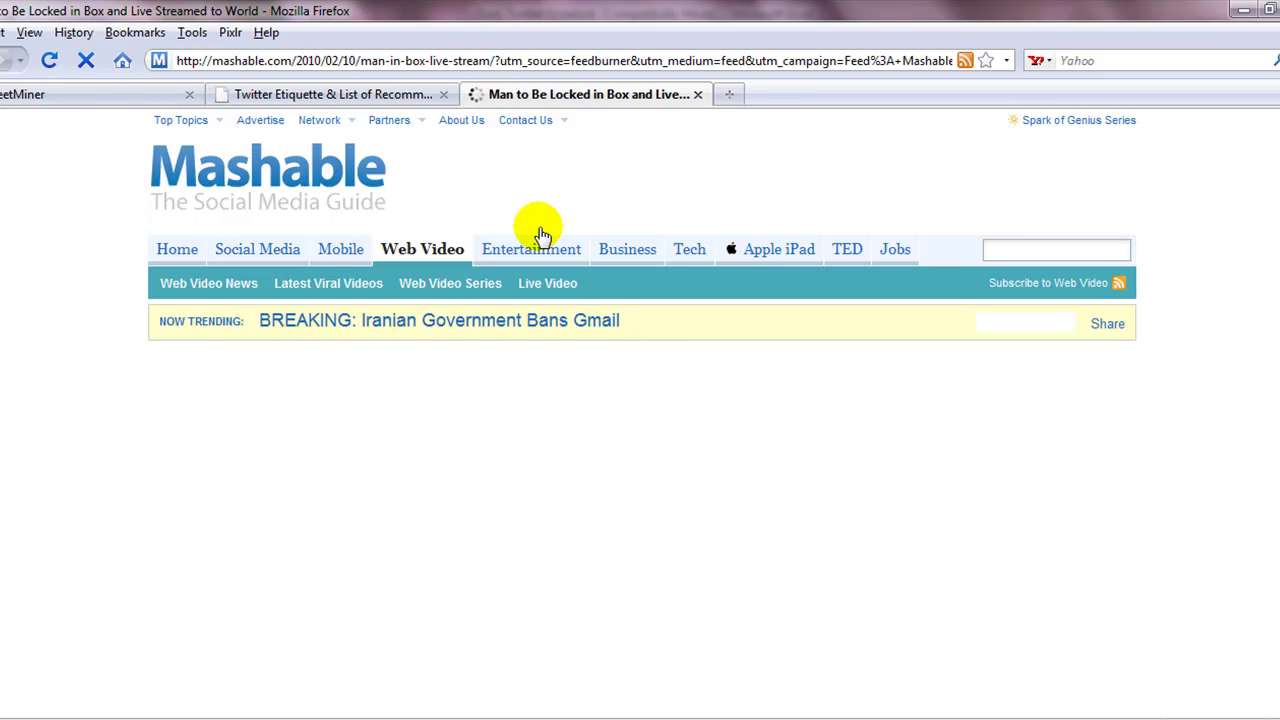
scroll(634, 413, down, 4)
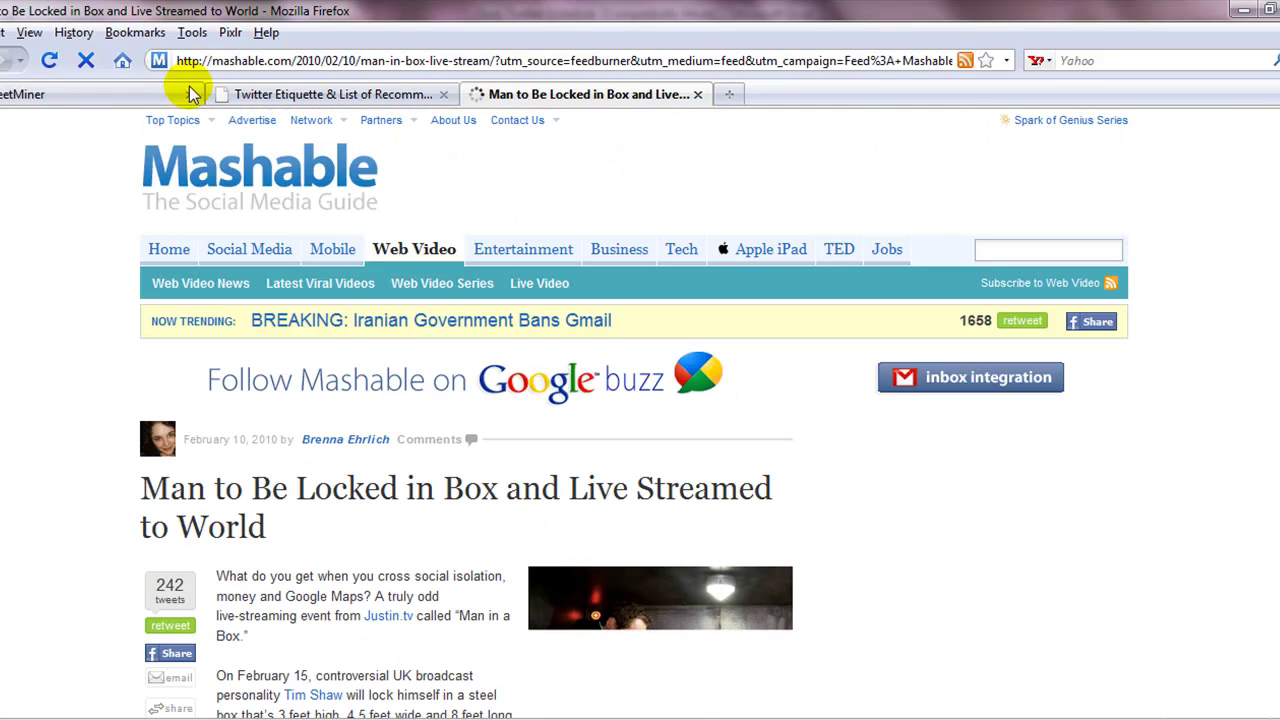
- Return to TweetMiner and add the Mashable article "Man to Be Locked in Box and Live Streamed to World" to the rolling schedule
click(106, 98)
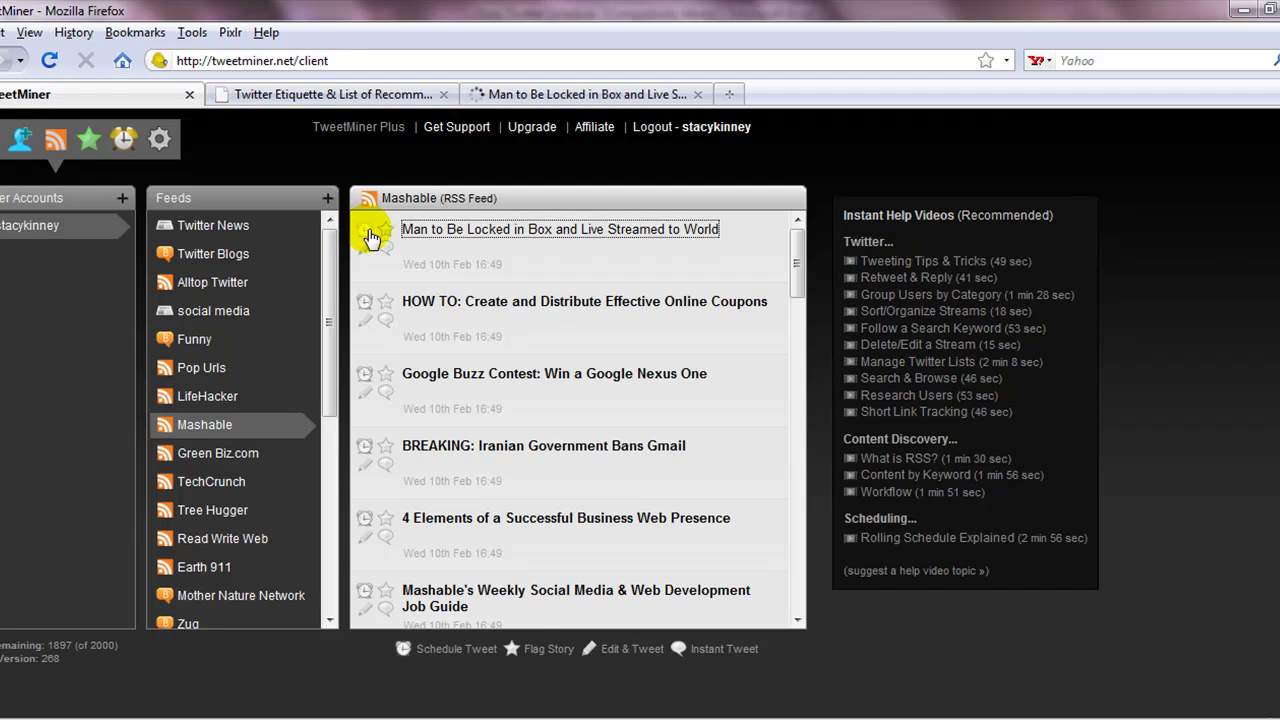
click(367, 233)
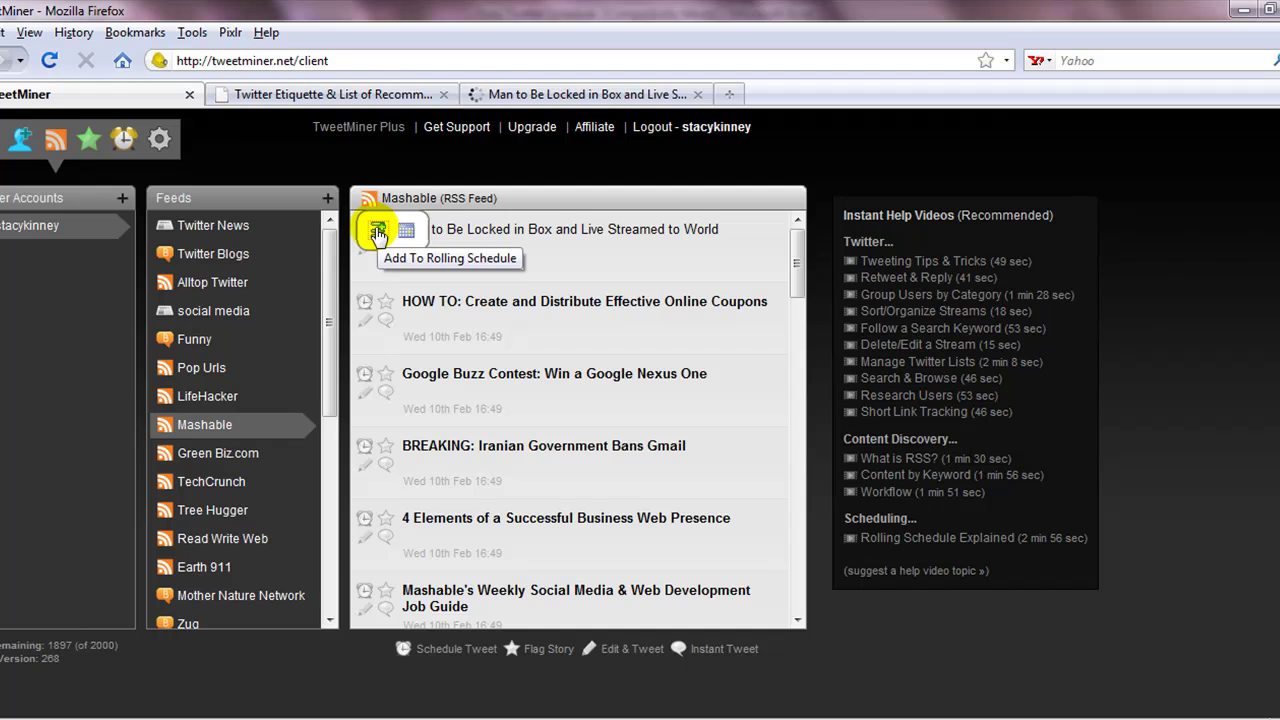
click(377, 234)
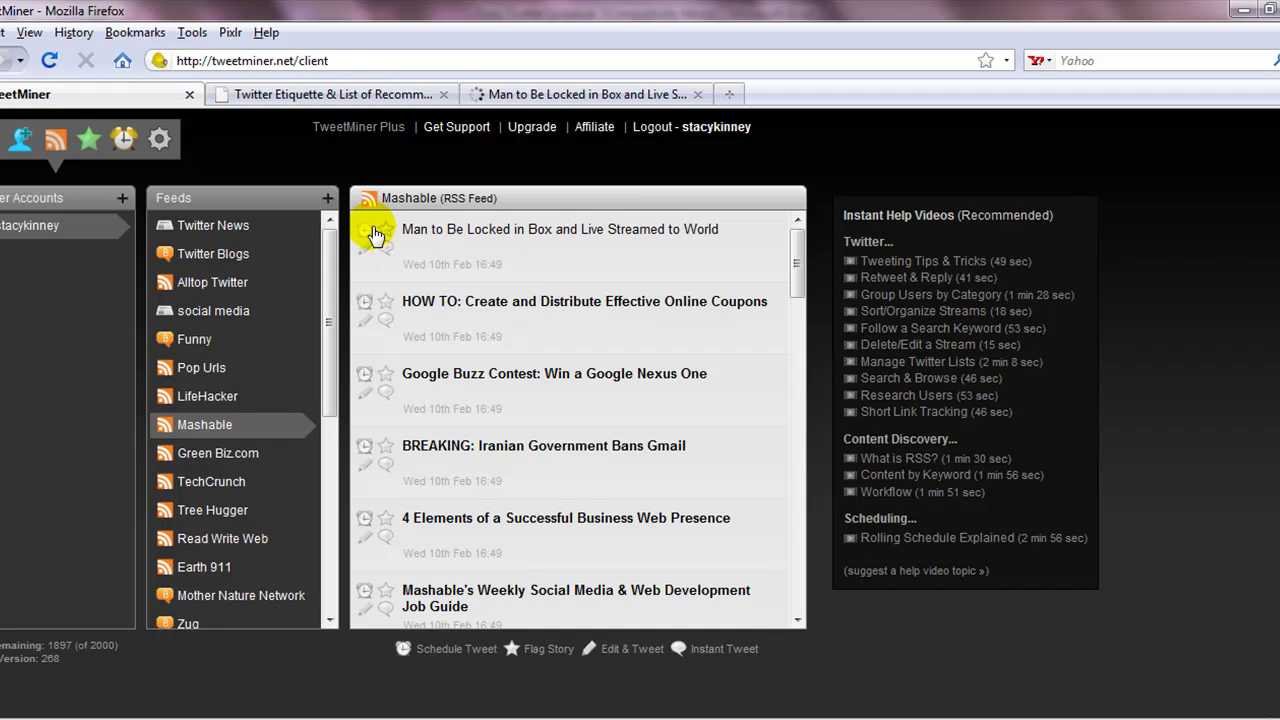
- Display only the rolling items of the tweet schedule and look through the unposted entries
click(131, 144)
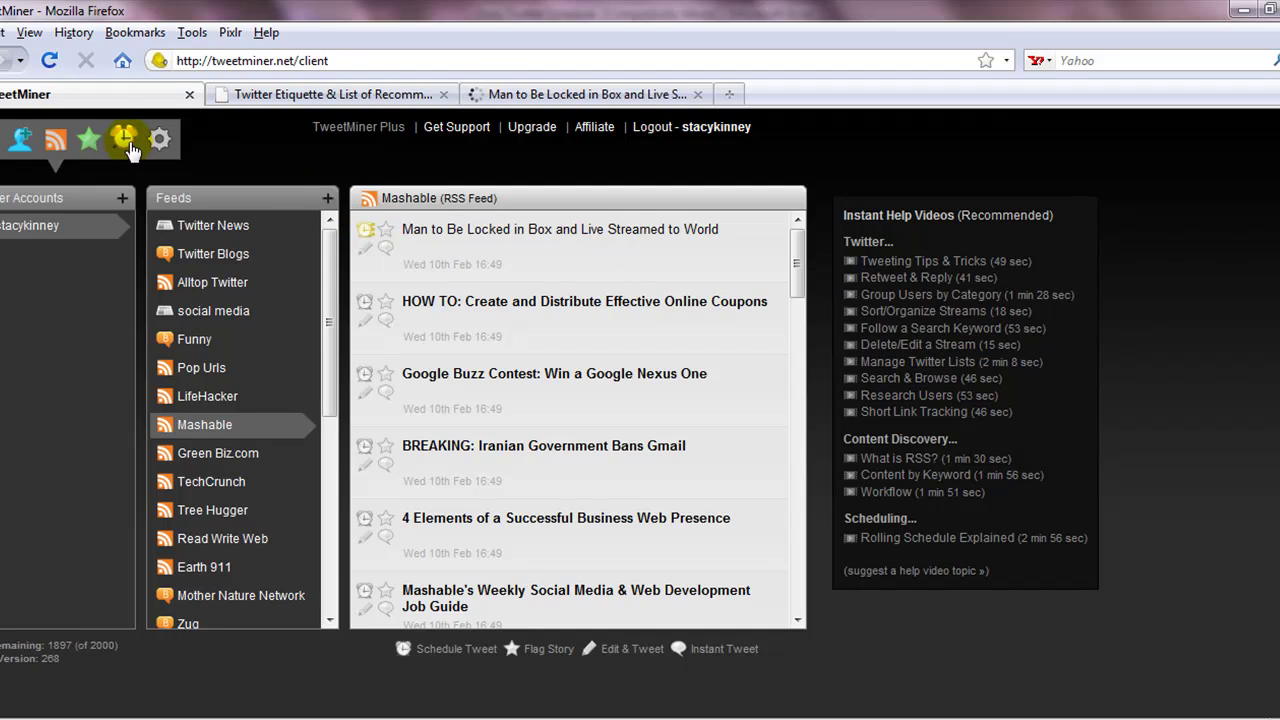
drag(329, 248, 306, 228)
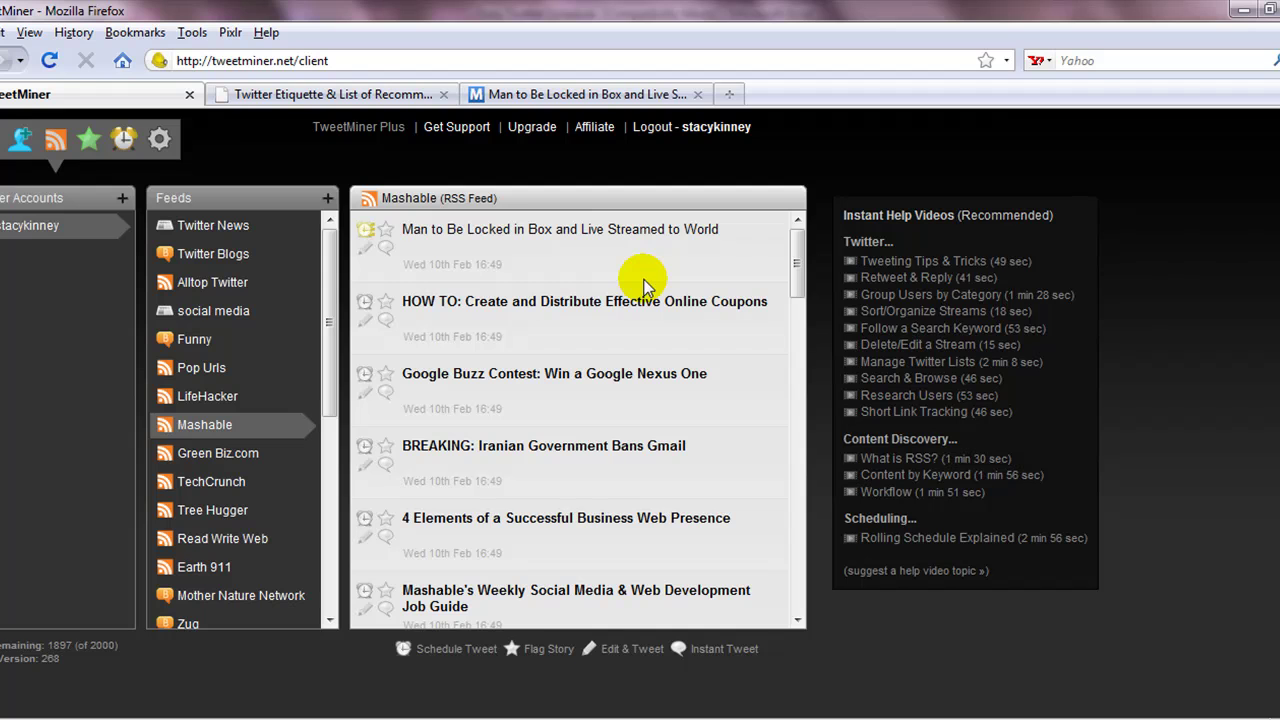
click(123, 140)
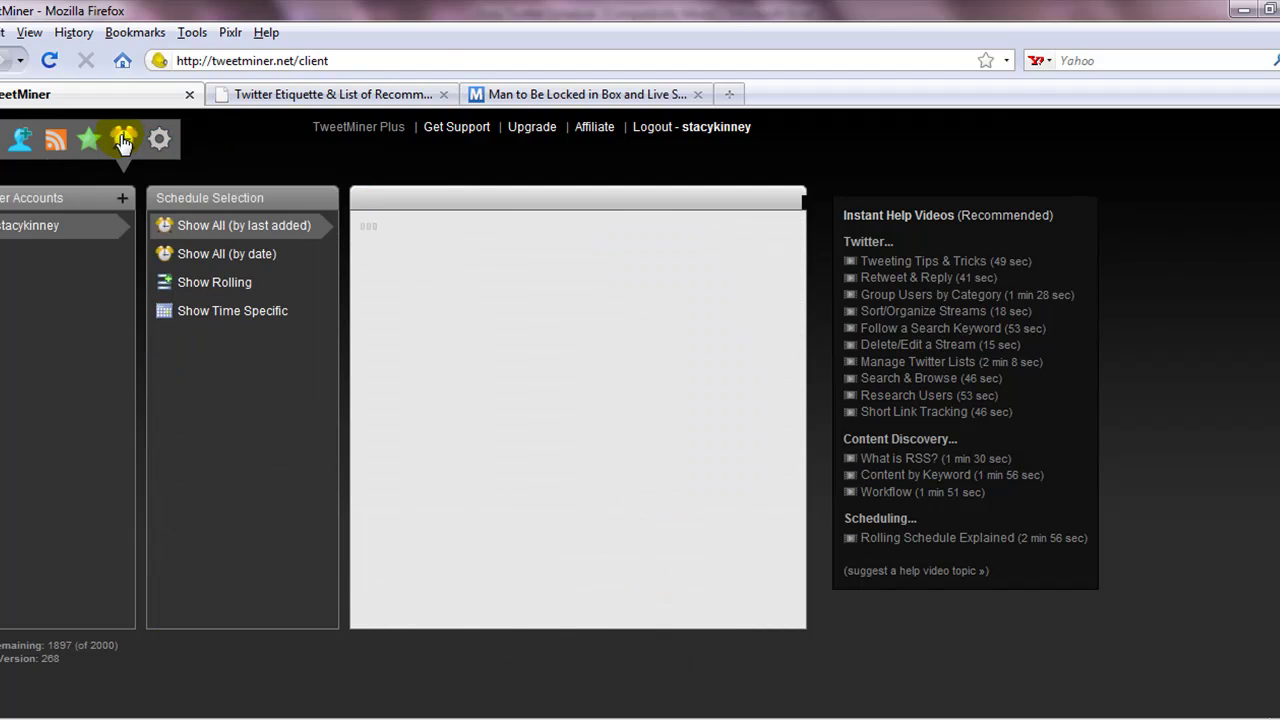
click(240, 285)
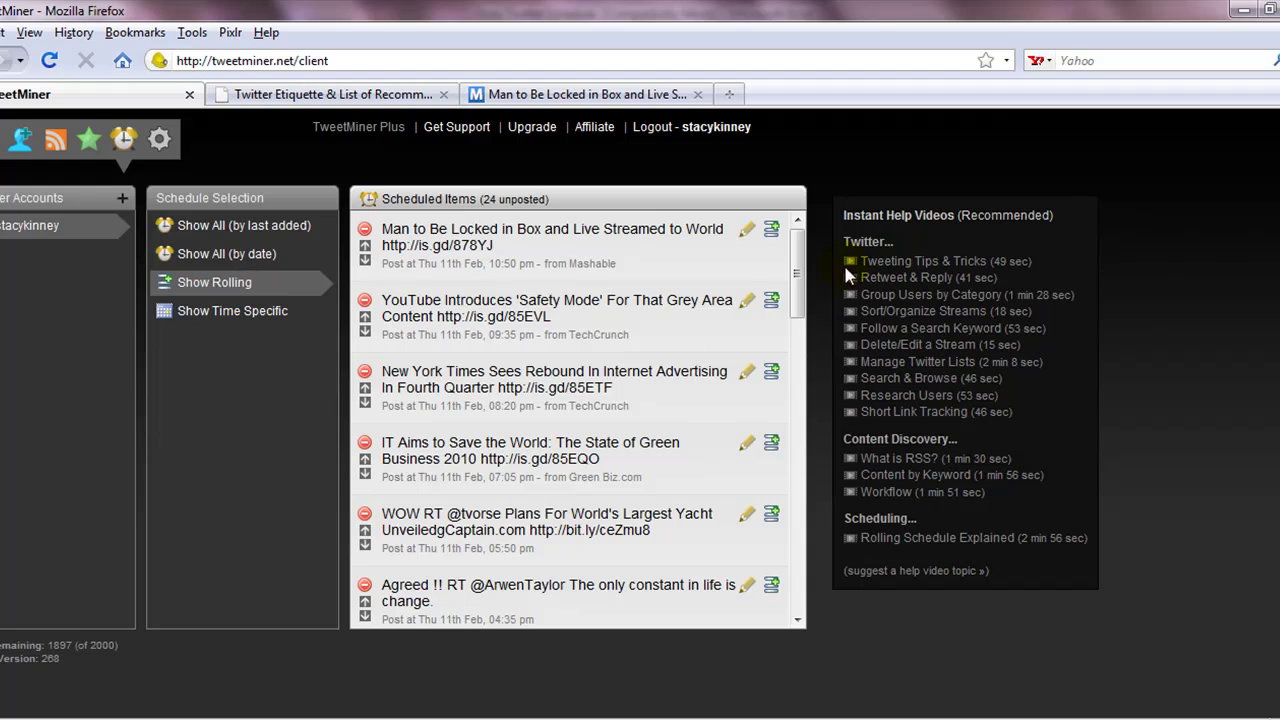
drag(786, 257, 797, 224)
click(3, 137)
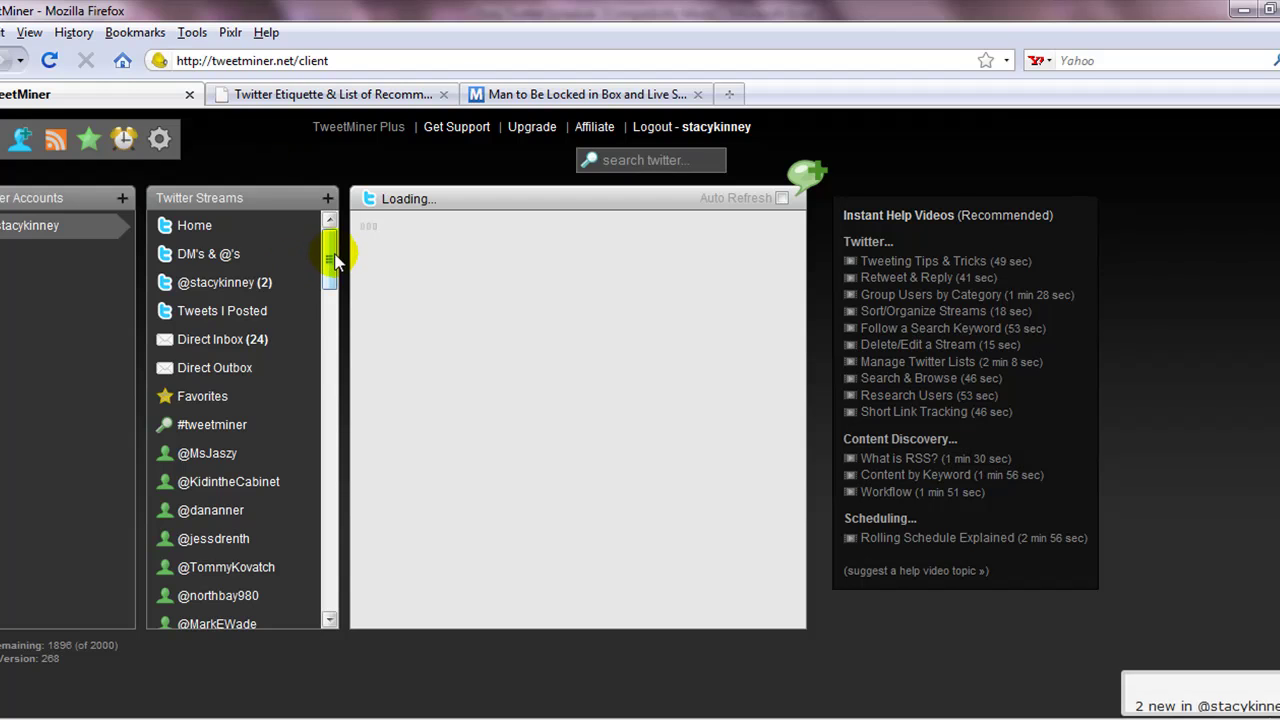
scroll(336, 290, down, 2)
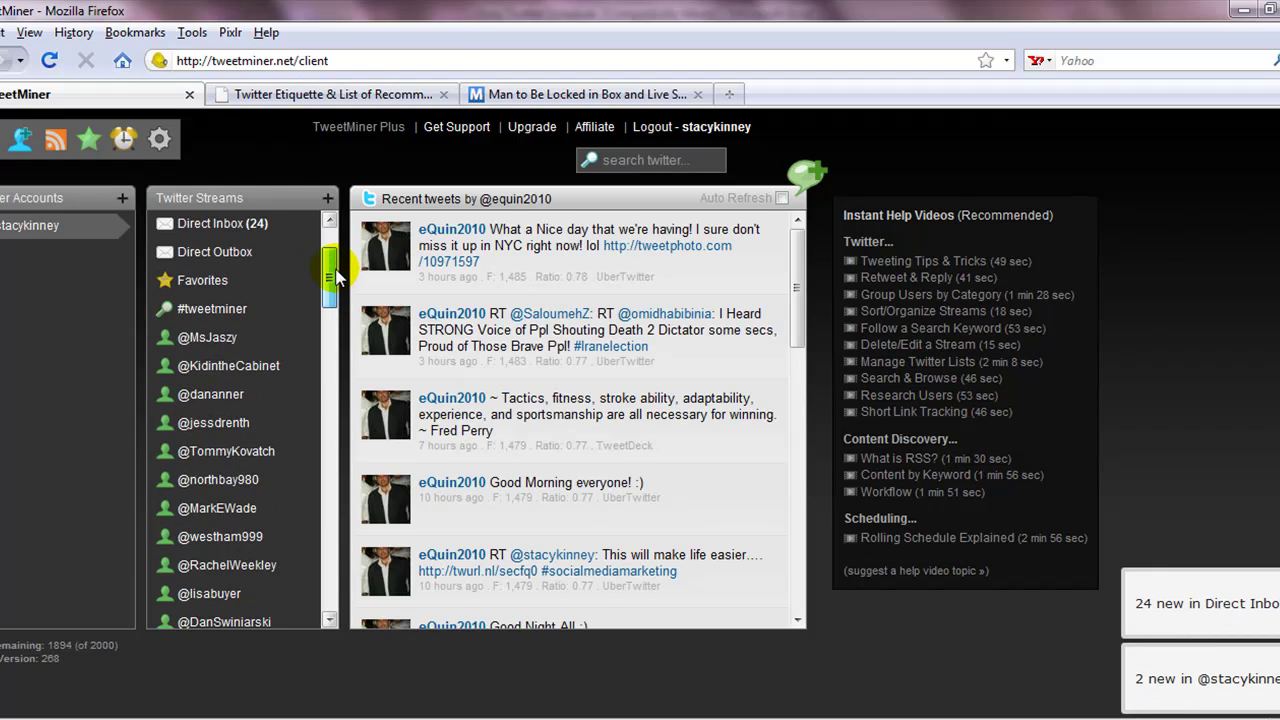
scroll(336, 275, down, 2)
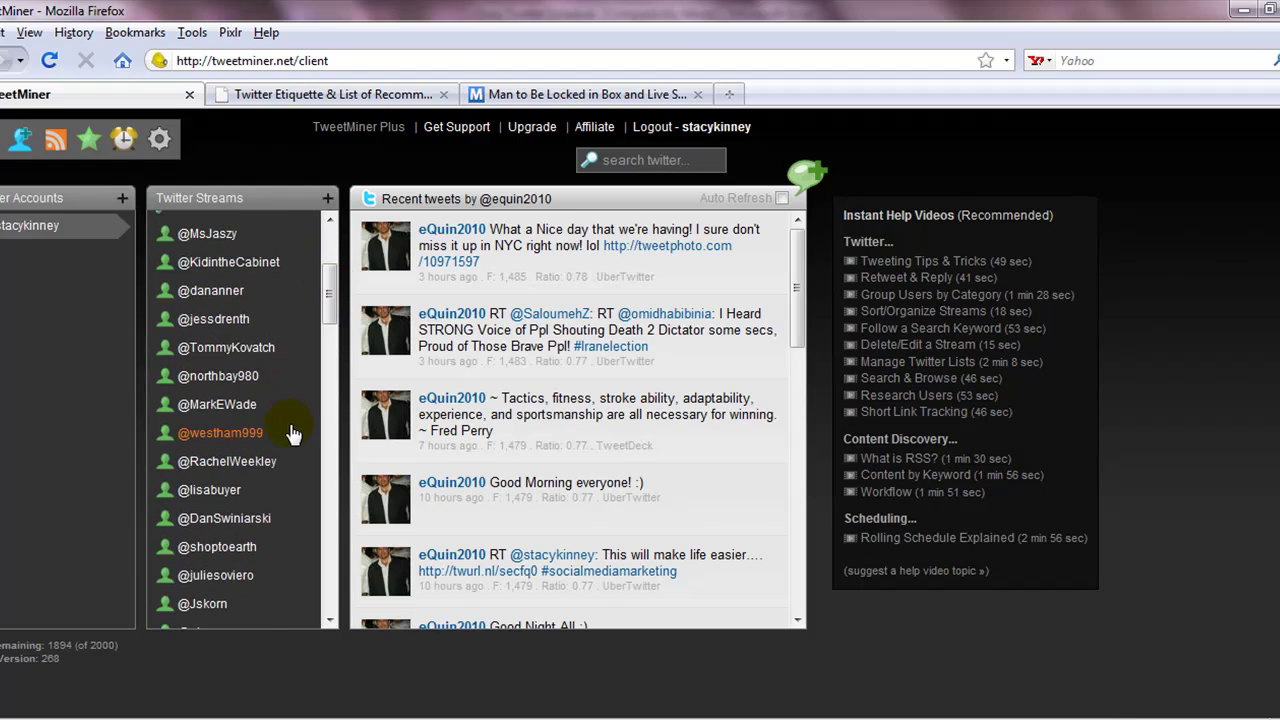
click(212, 408)
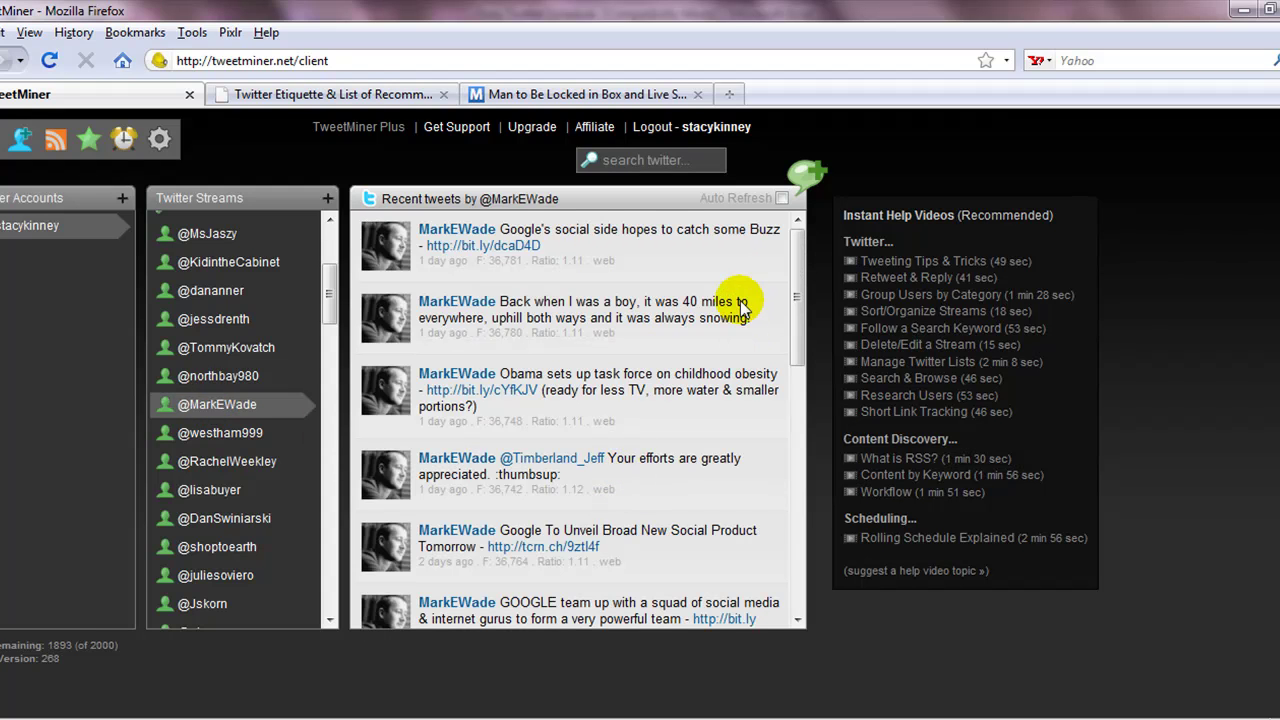
- Edit and retweet "Google's social side hopes to catch some Buzz", trying out and removing the comment "- great article" before posting
mouse_move(390, 262)
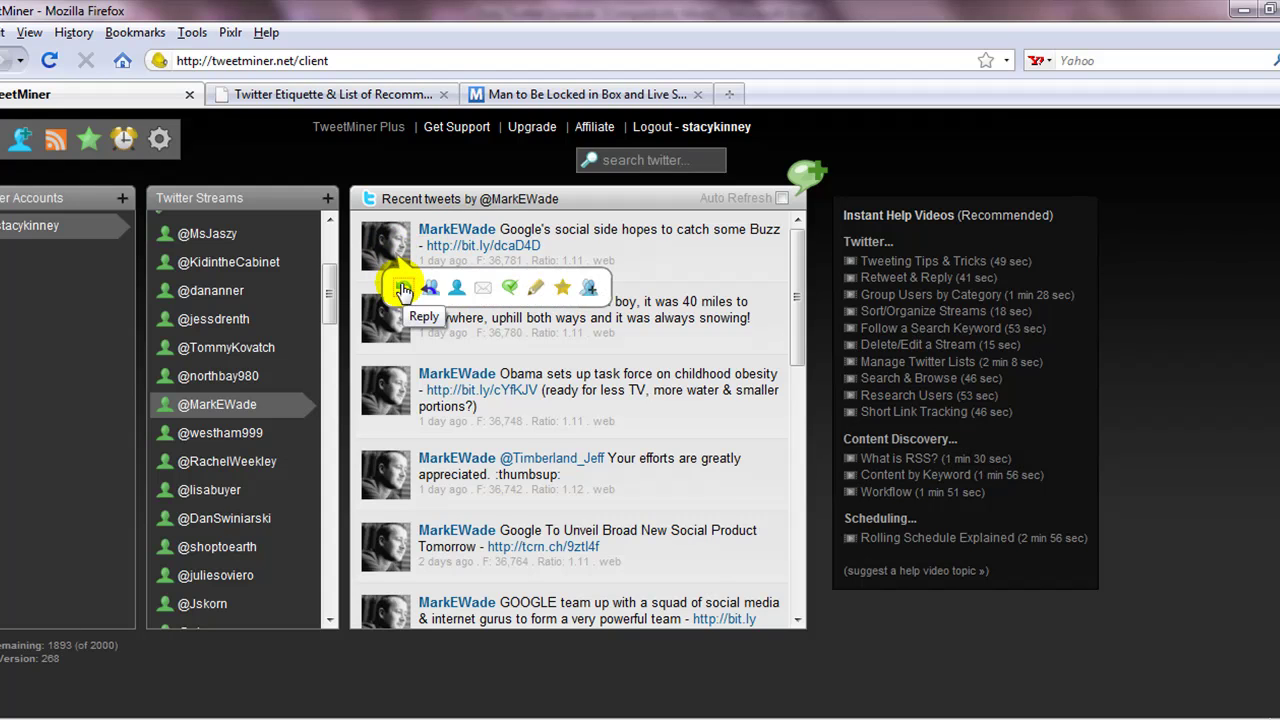
click(537, 290)
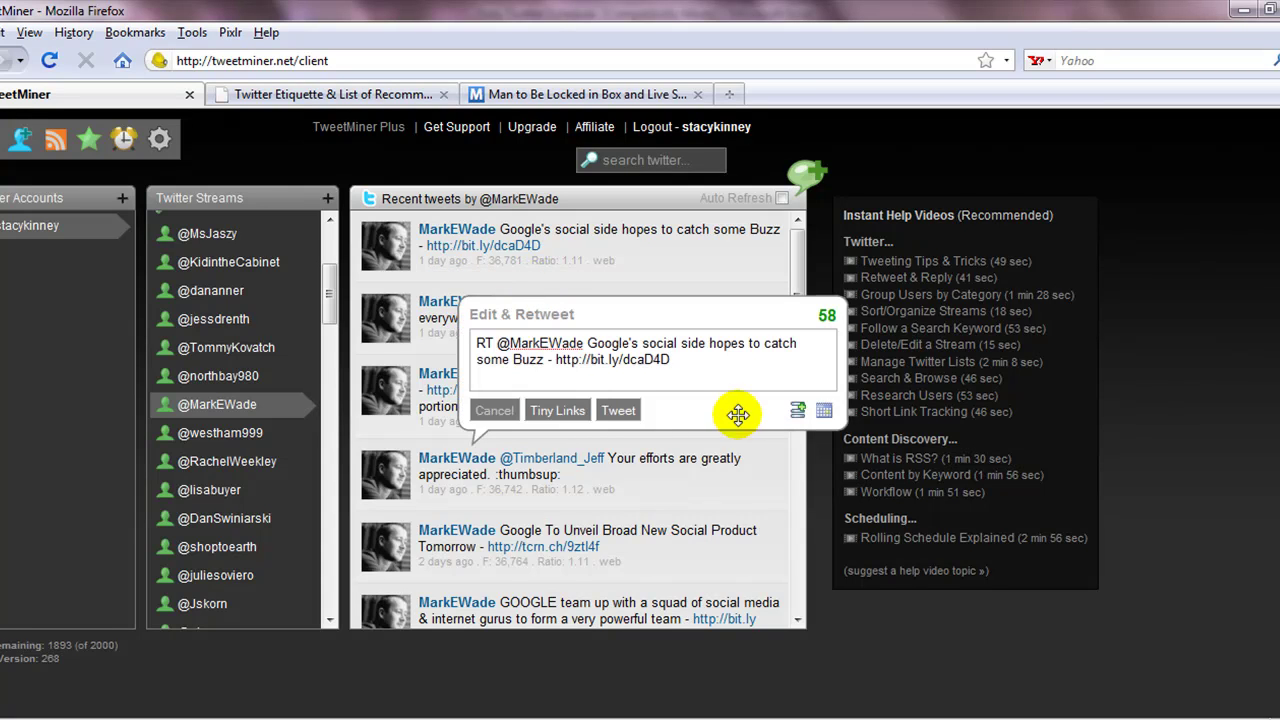
text(-)
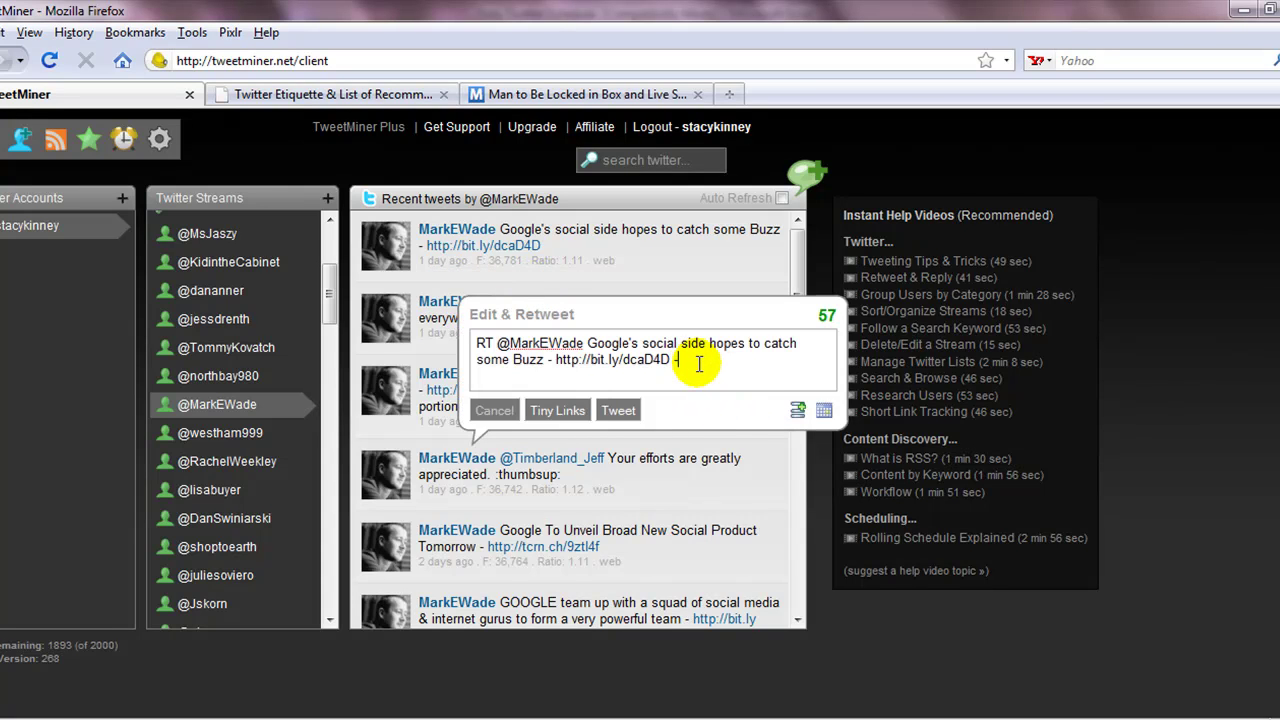
text( great article)
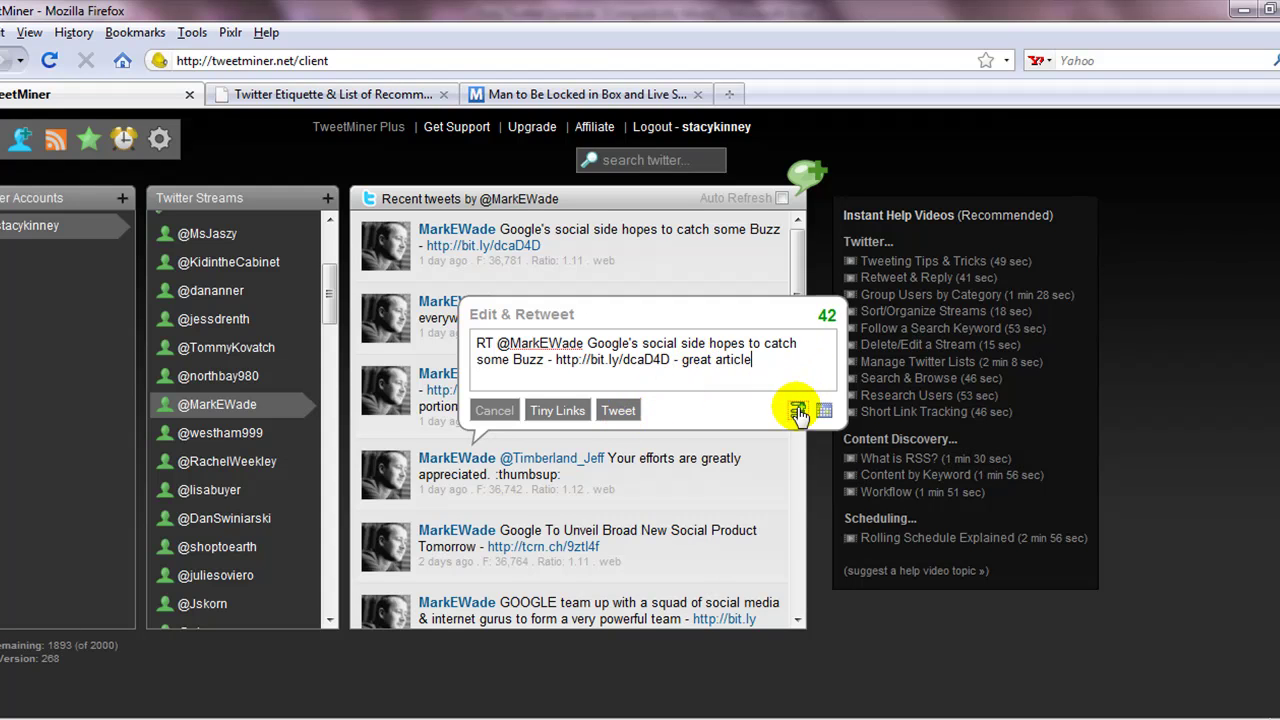
drag(758, 359, 674, 362)
key(BackSpace)
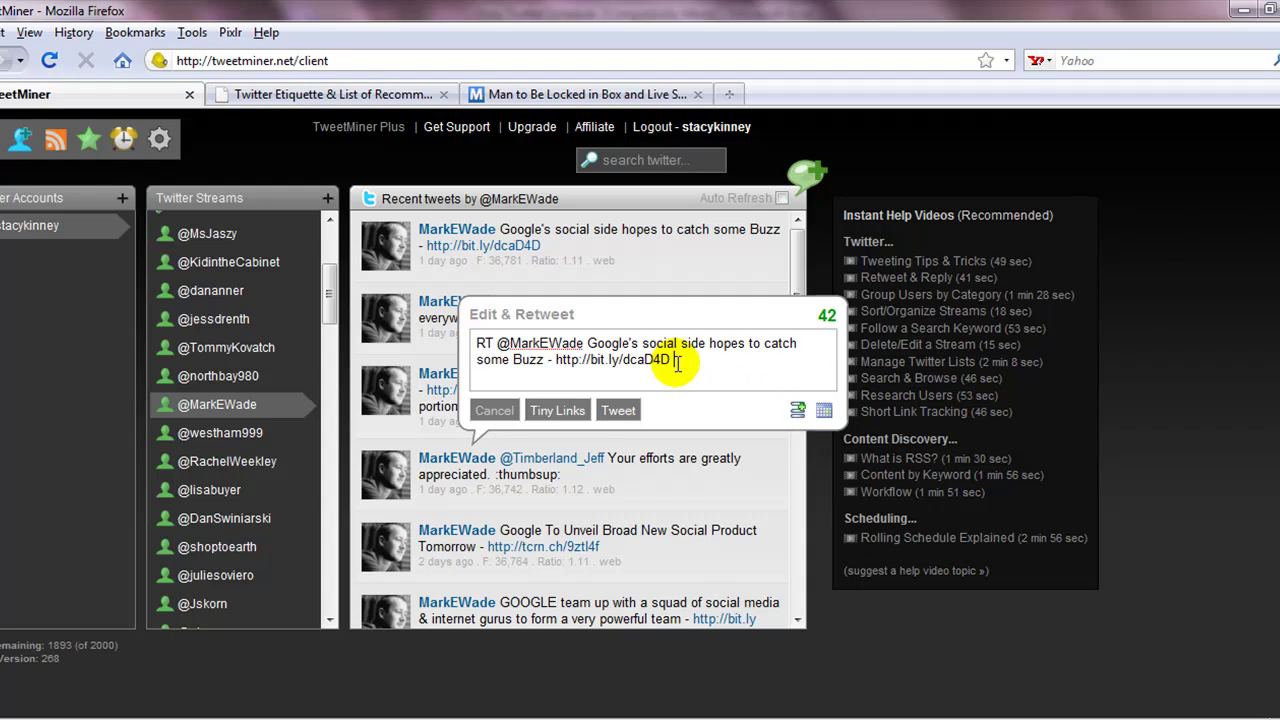
click(617, 412)
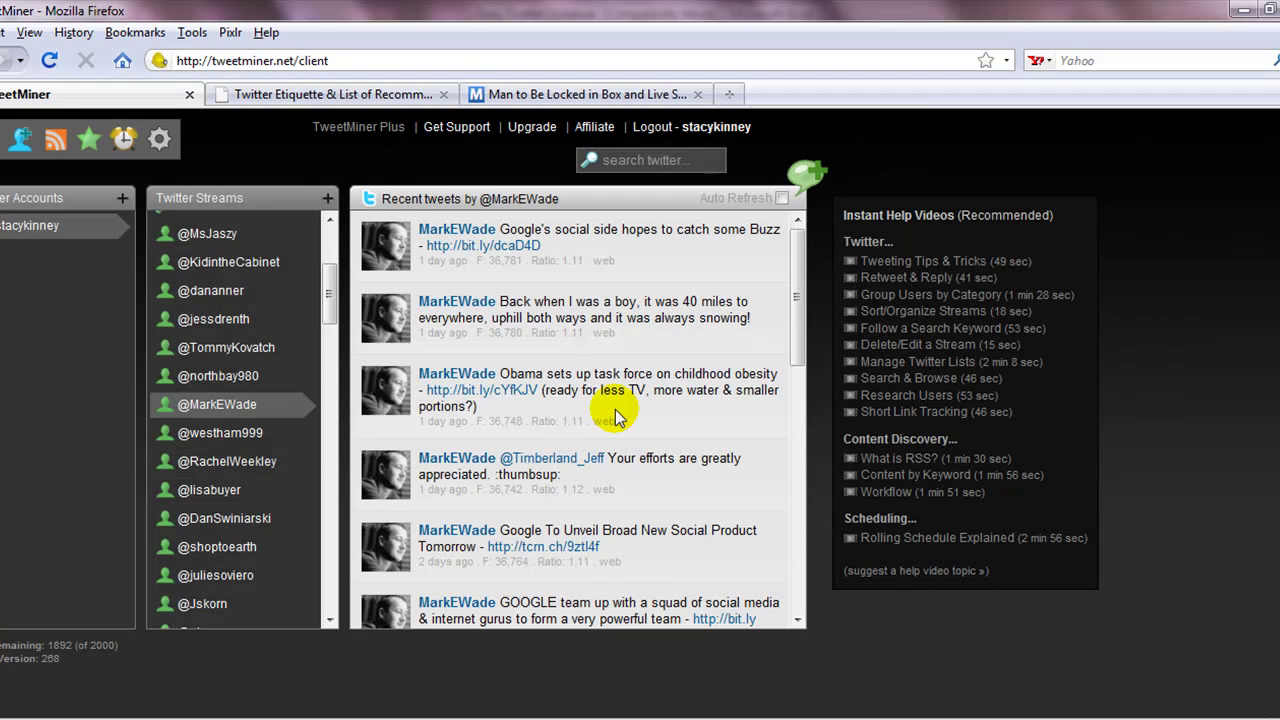
- Revisit the rolling schedule's items and open the settings for this Twitter account
drag(331, 290, 345, 232)
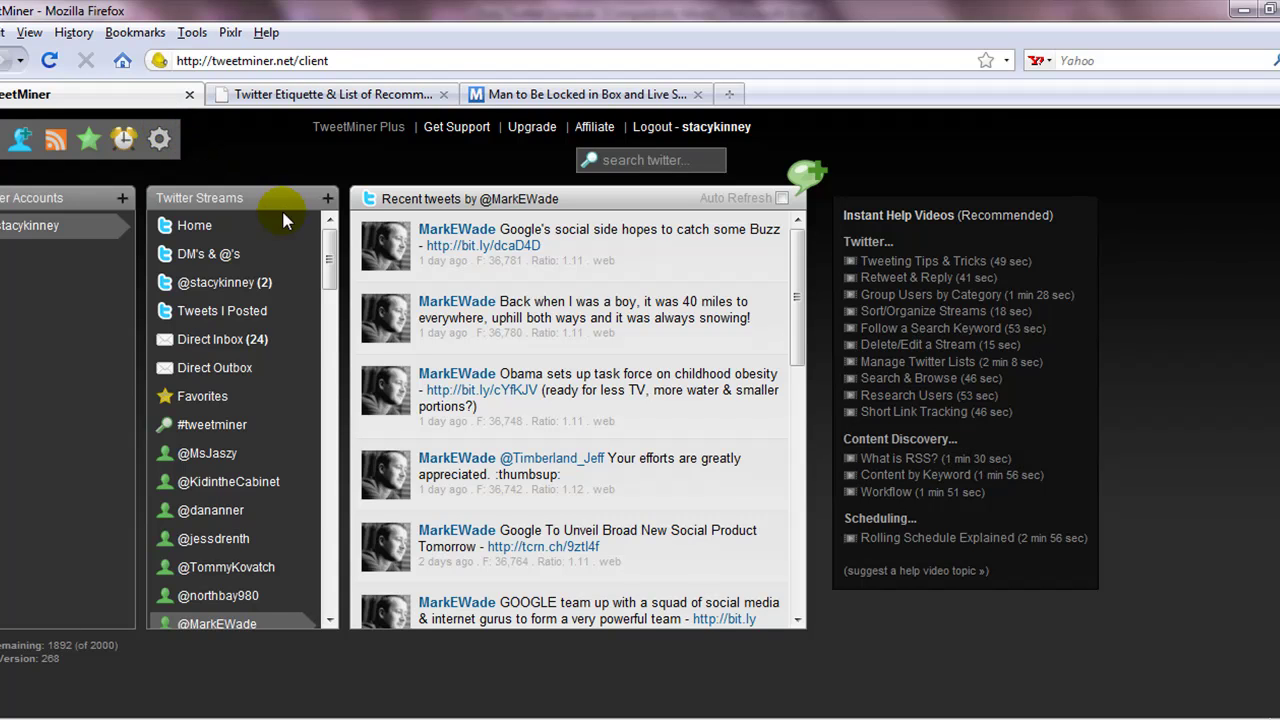
click(124, 140)
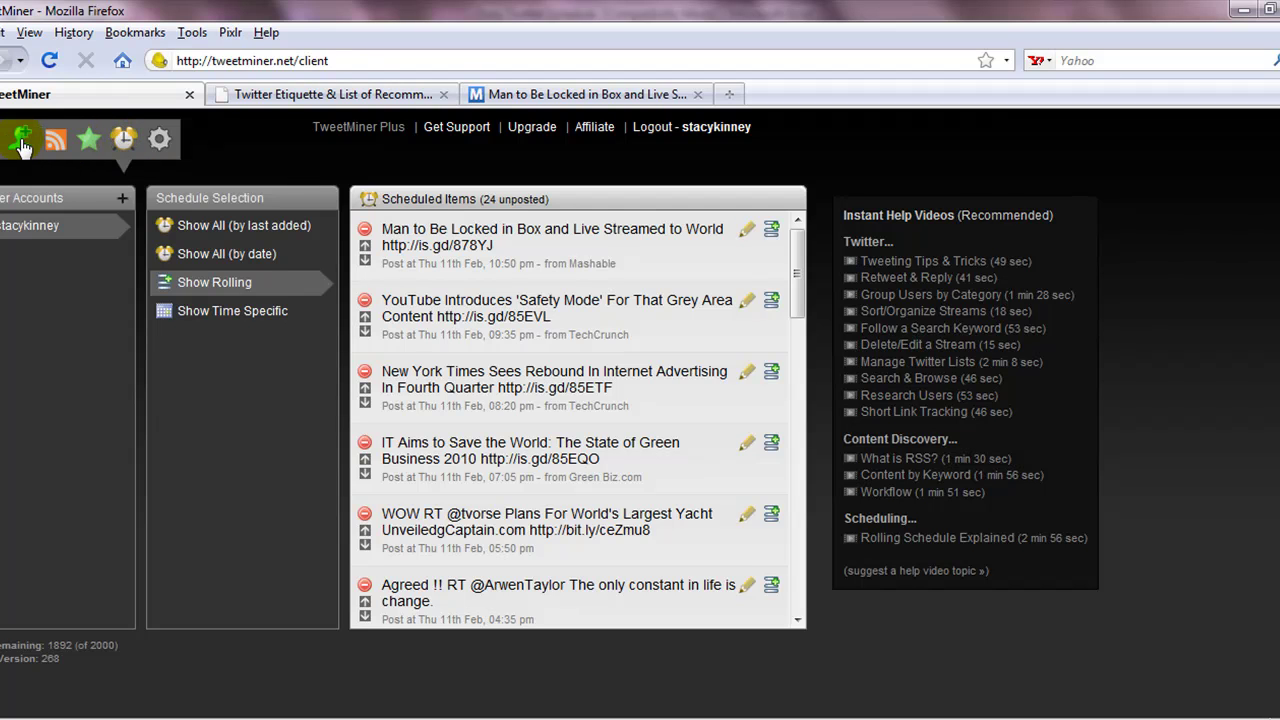
click(125, 141)
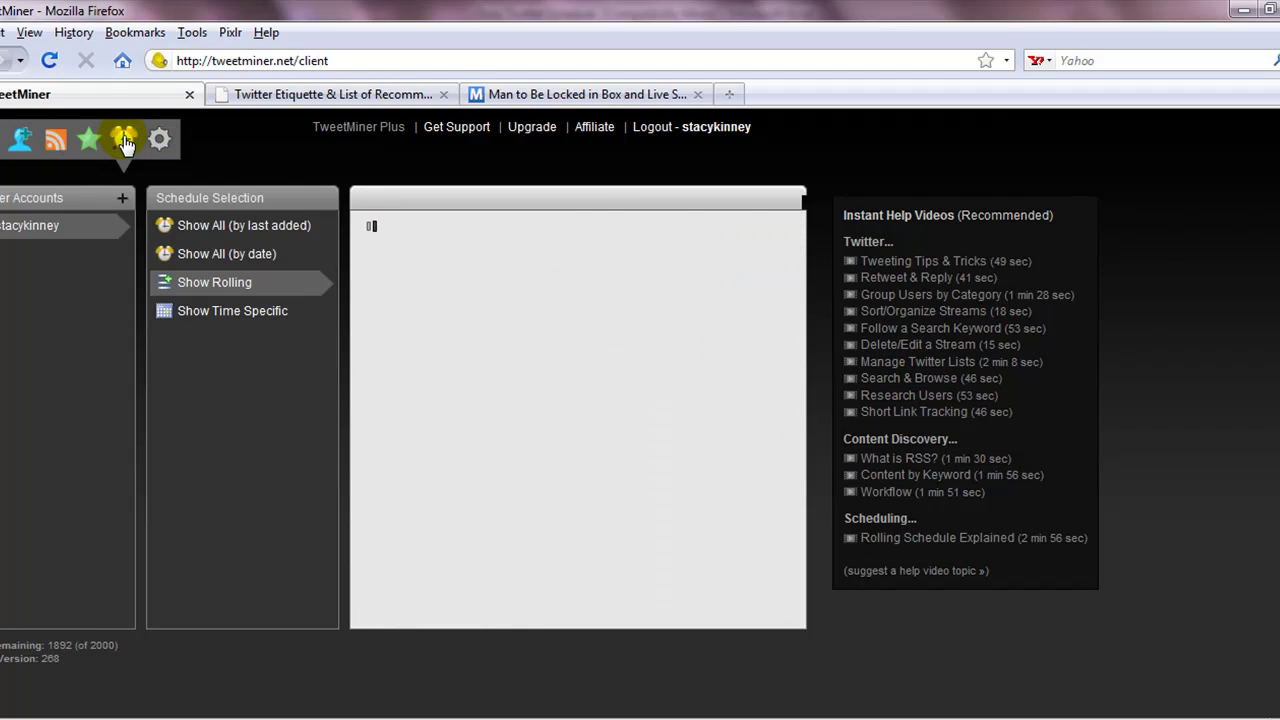
click(165, 144)
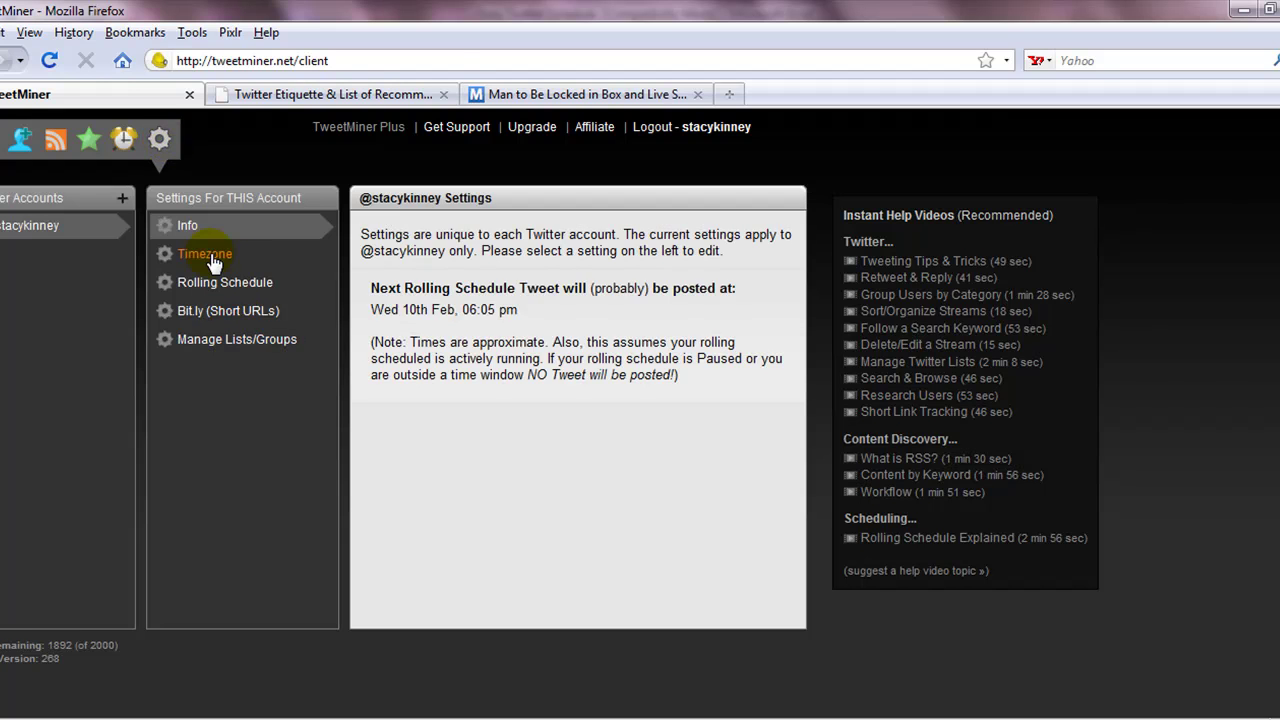
- Open the Friend Finder's Keywords & Locations filters and examine the available distance options
click(20, 140)
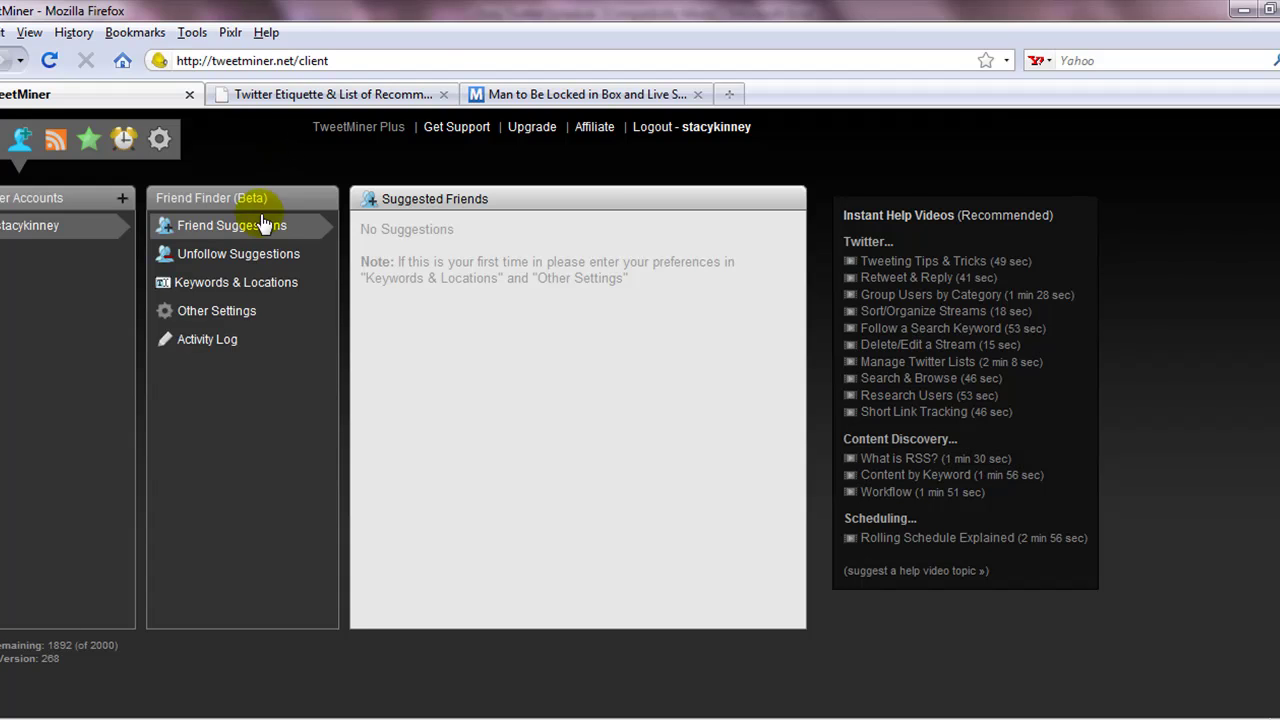
click(243, 286)
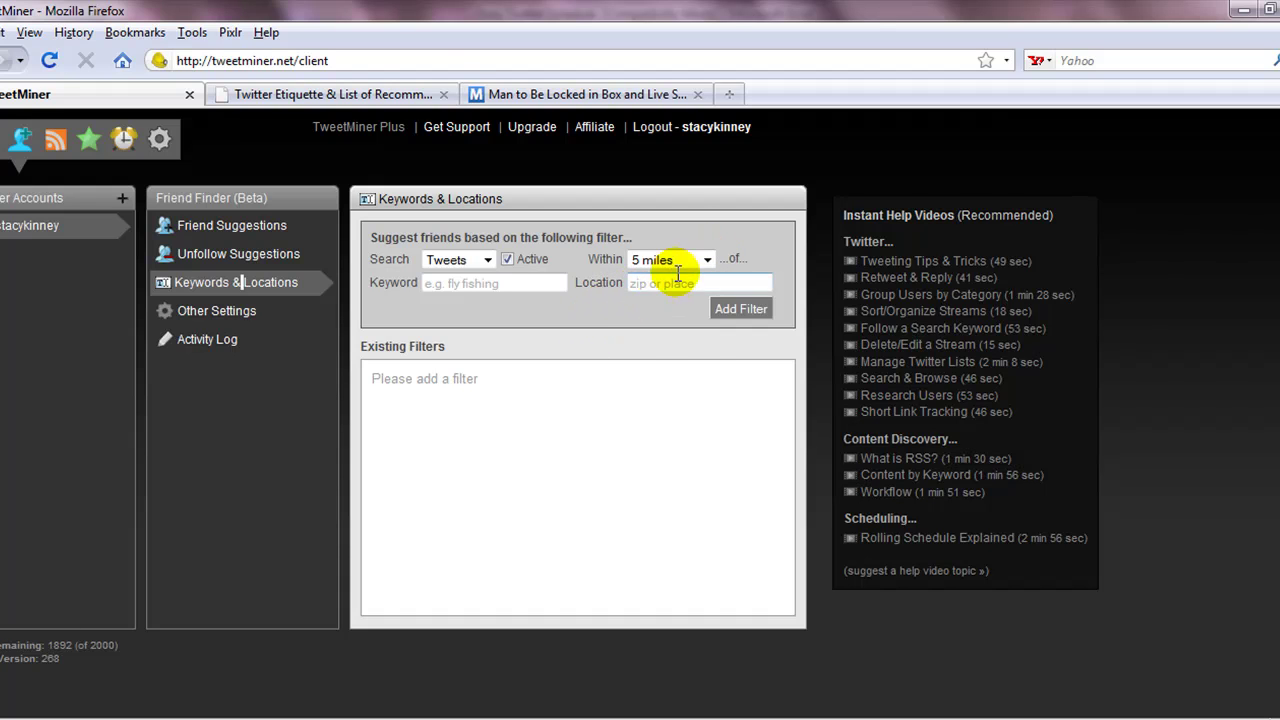
click(706, 260)
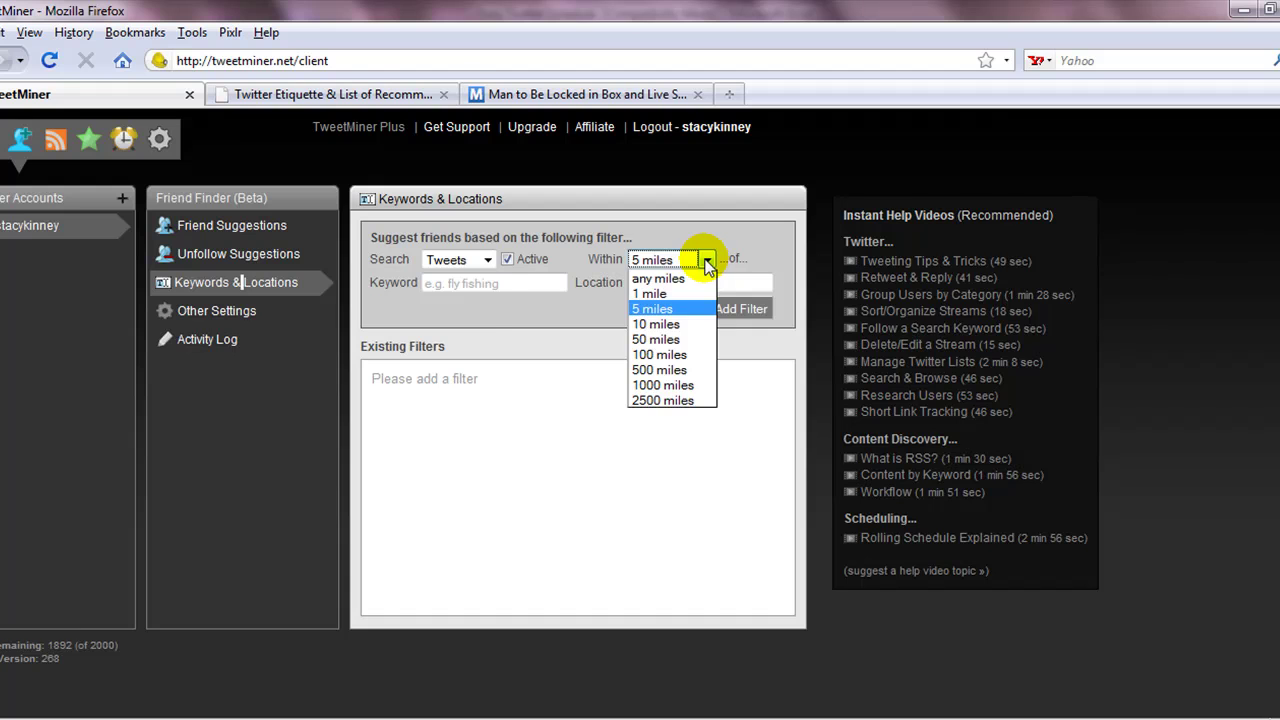
click(706, 260)
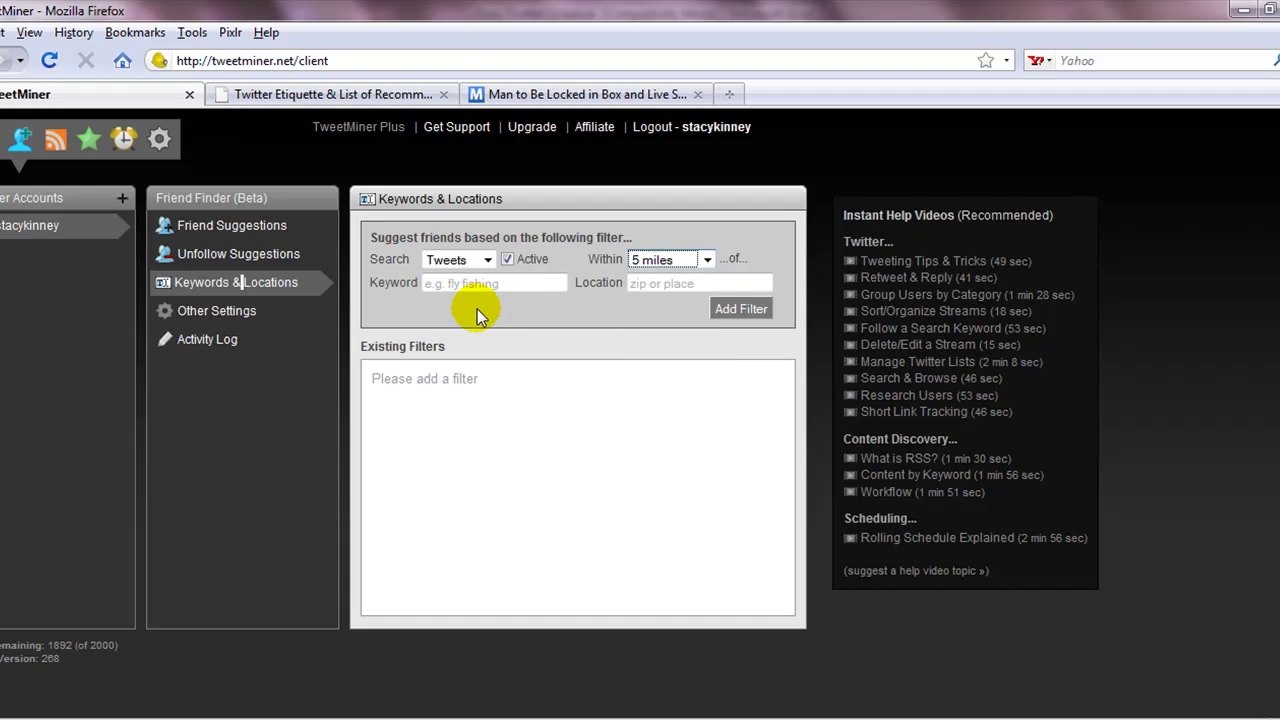